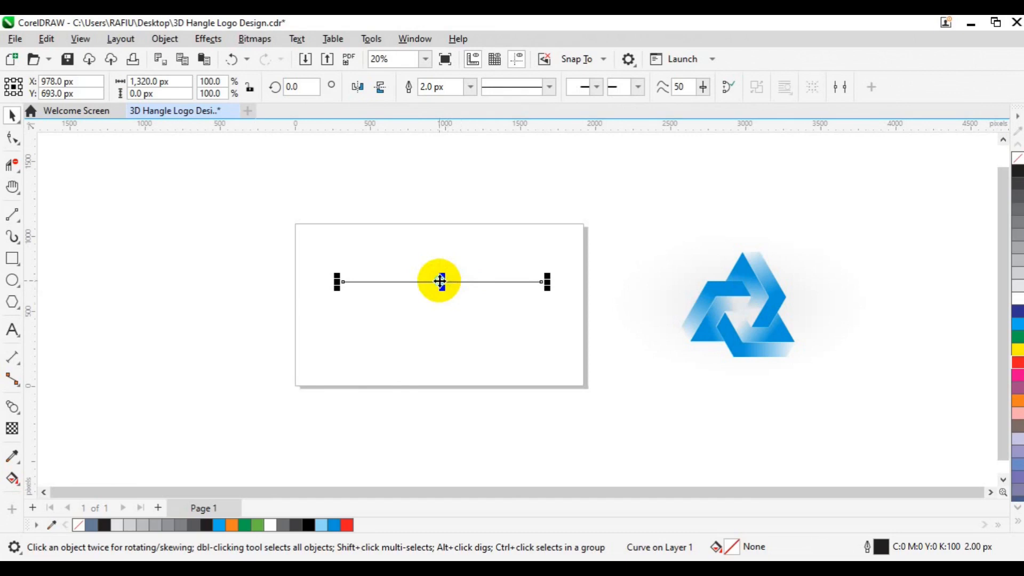
# Step: Copy the horizontal line down near the page's lower edge and blend the two lines with 7 steps
pyautogui.moveTo(441, 281); pyautogui.dragTo(444, 377)
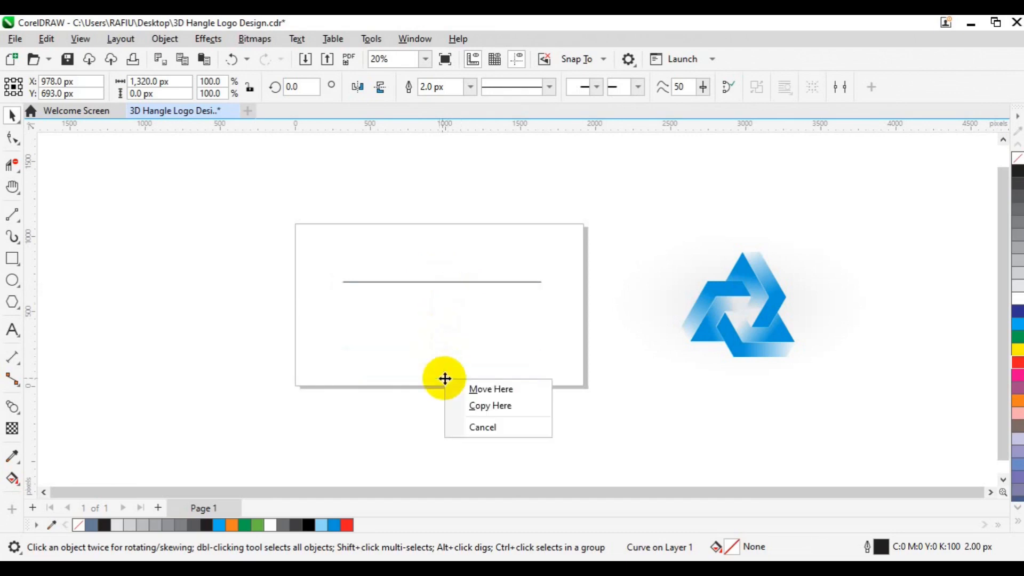
pyautogui.click(472, 410)
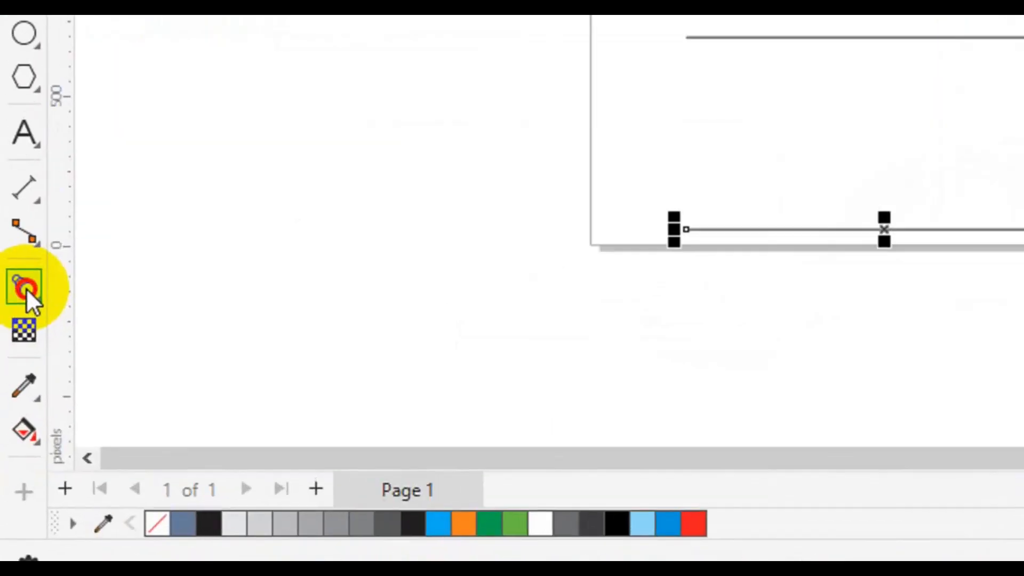
pyautogui.click(24, 288)
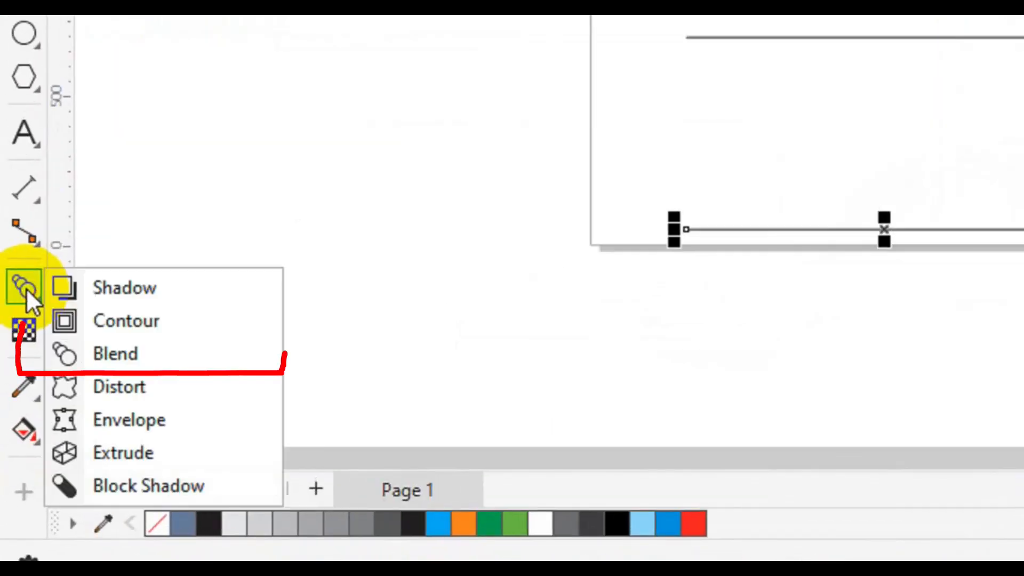
pyautogui.click(159, 361)
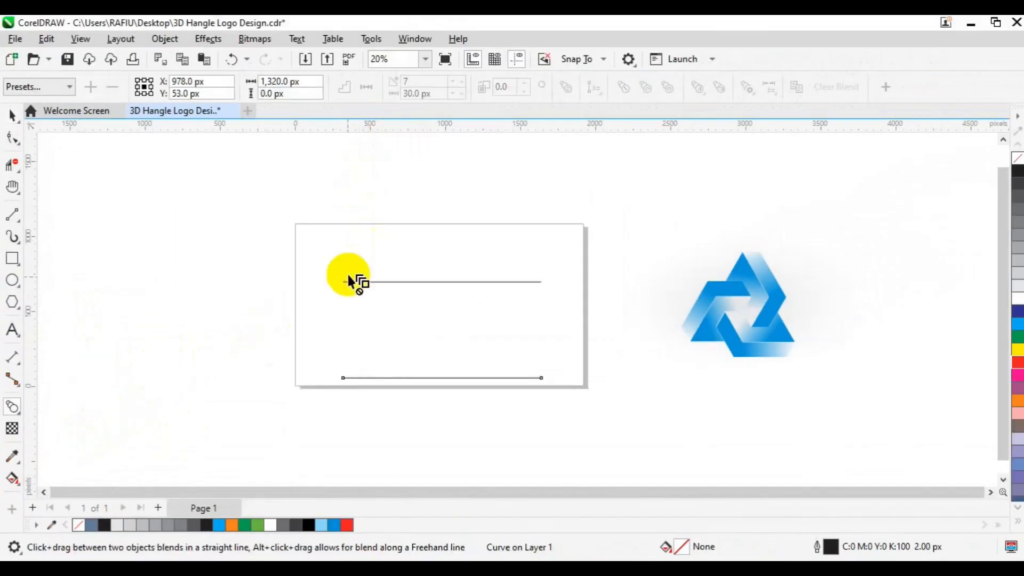
pyautogui.moveTo(341, 377)
pyautogui.mouseDown()
pyautogui.moveTo(348, 316)
pyautogui.moveTo(355, 380)
pyautogui.mouseUp()
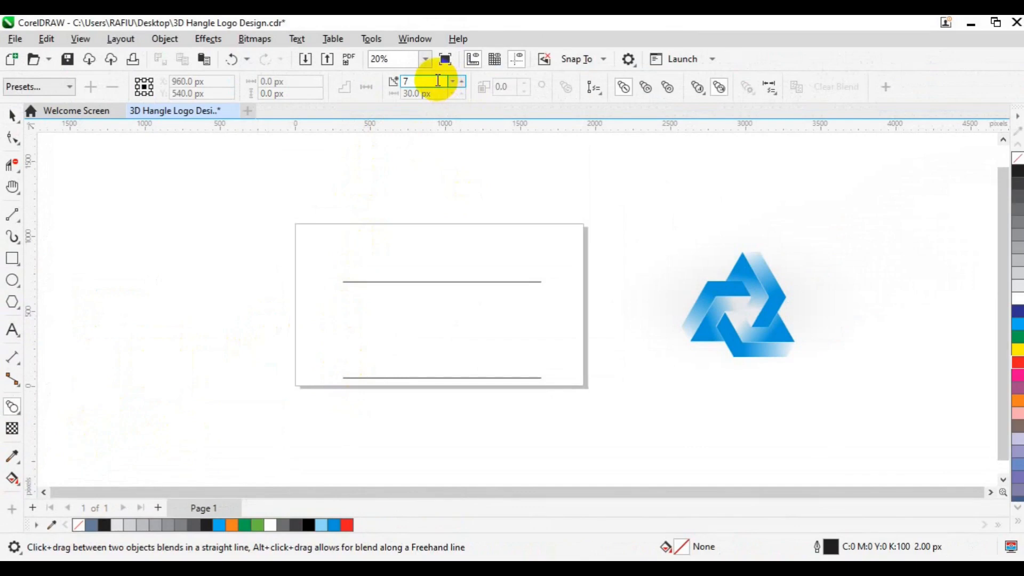
pyautogui.click(418, 81)
pyautogui.moveTo(417, 82); pyautogui.dragTo(401, 82)
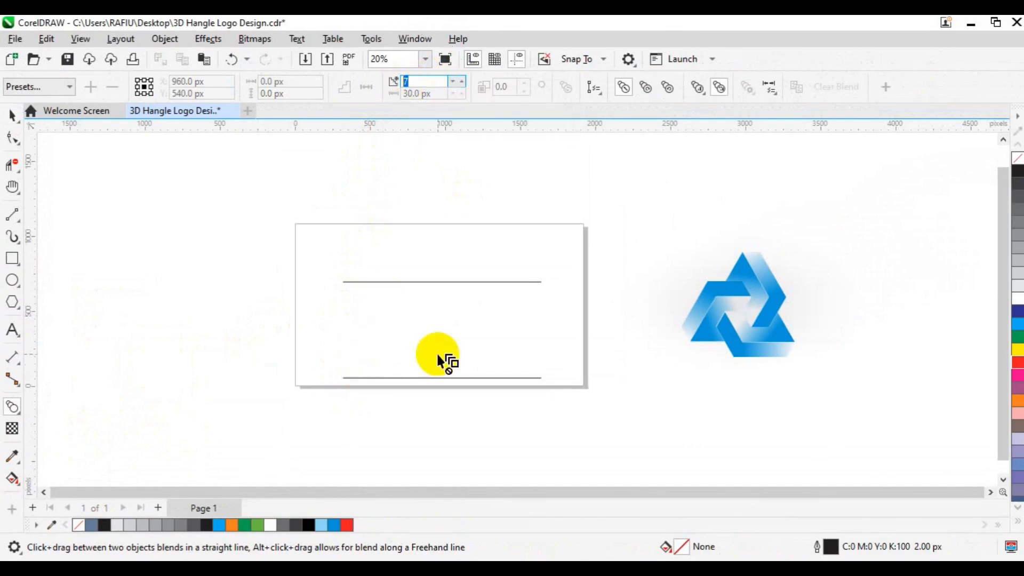
pyautogui.moveTo(413, 283); pyautogui.dragTo(343, 283)
pyautogui.click(352, 316)
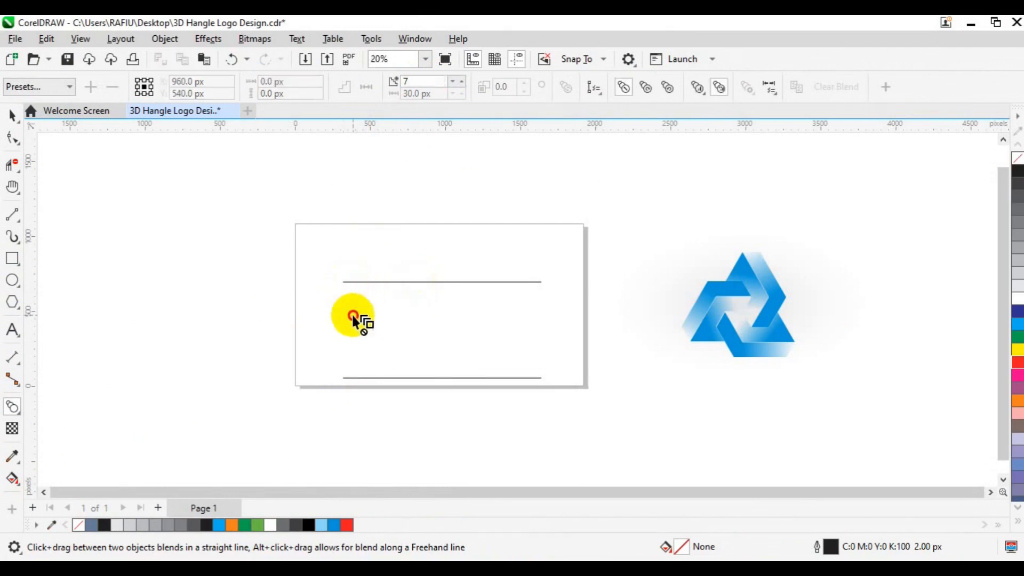
pyautogui.moveTo(401, 283); pyautogui.dragTo(426, 379)
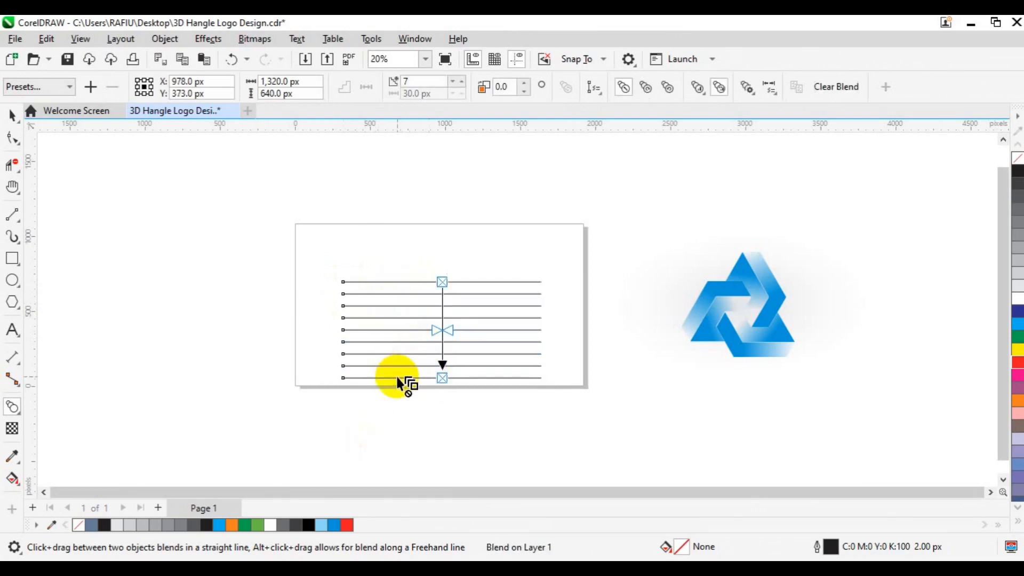
# Step: Centre the blend on the page and break it apart into one group of separate lines
pyautogui.click(12, 116)
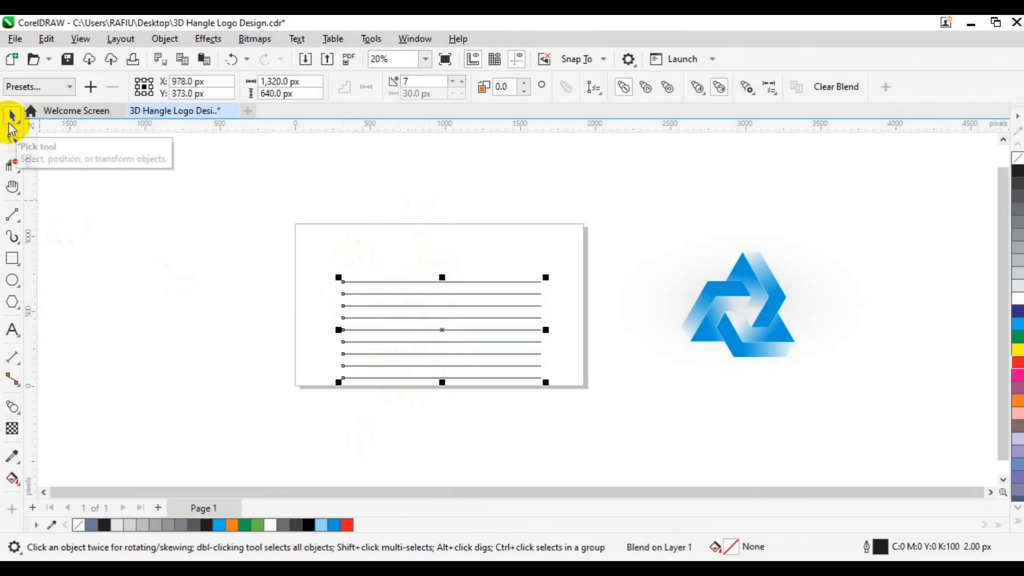
pyautogui.press('p')
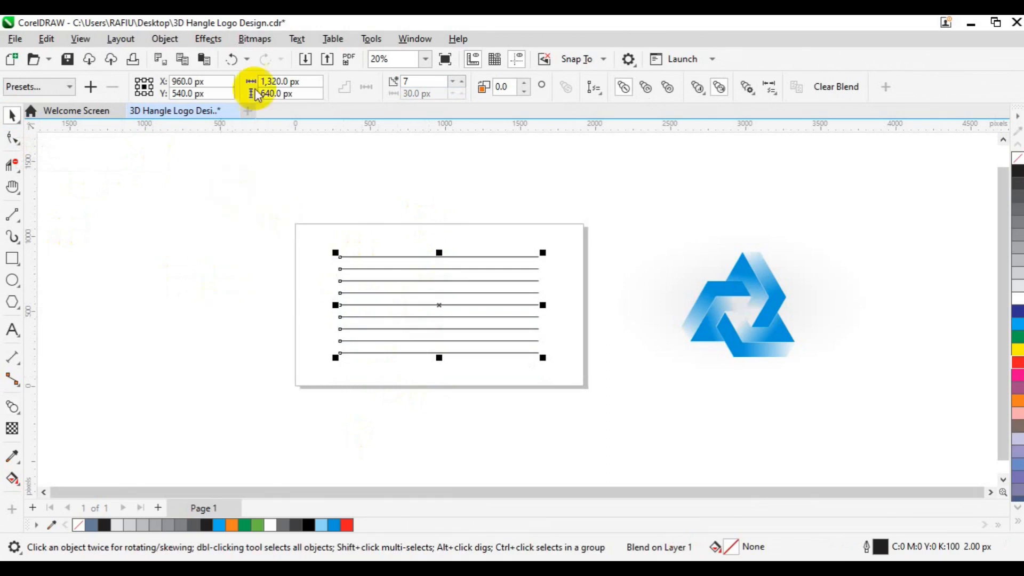
pyautogui.click(173, 39)
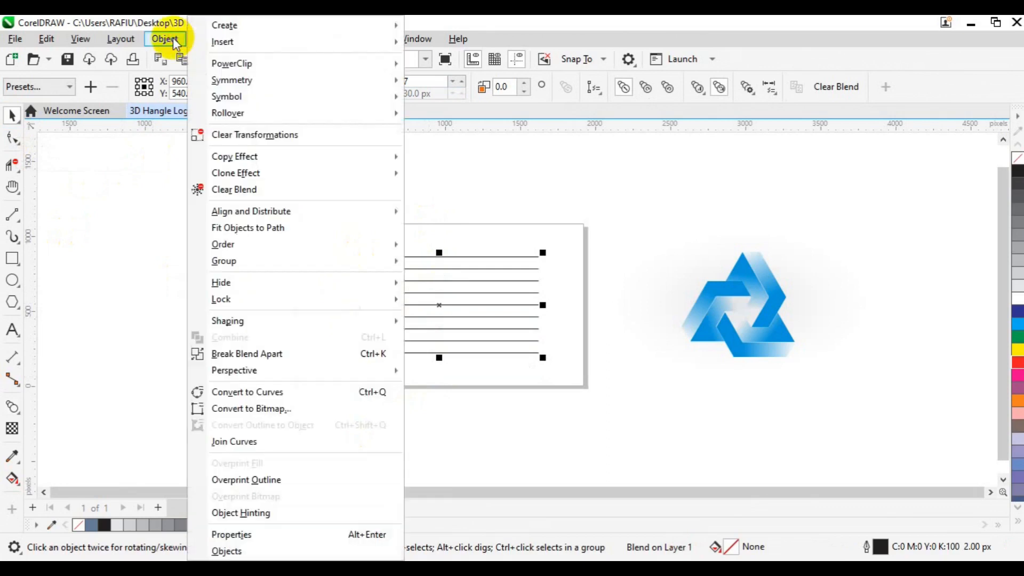
pyautogui.click(276, 355)
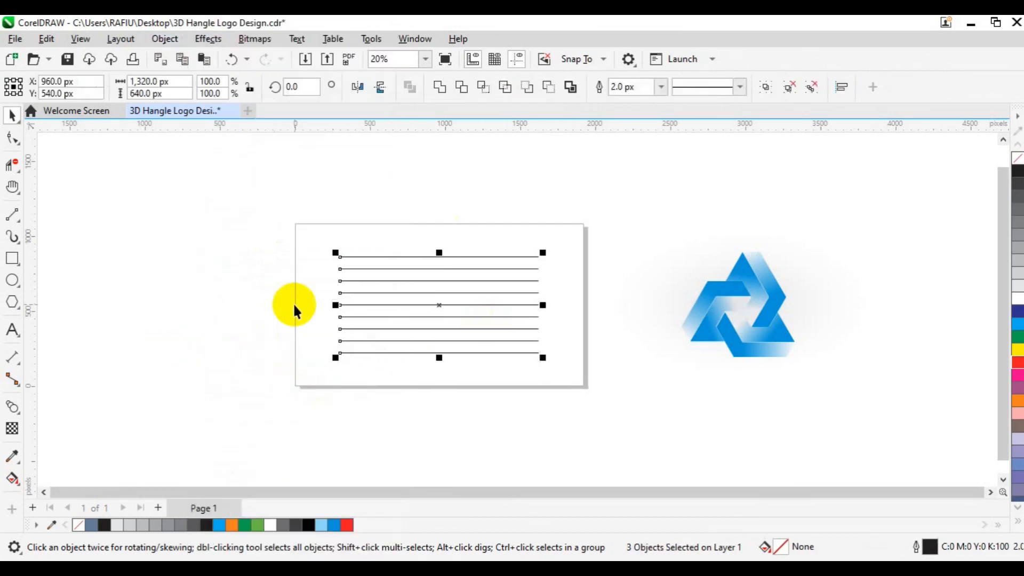
pyautogui.click(766, 88)
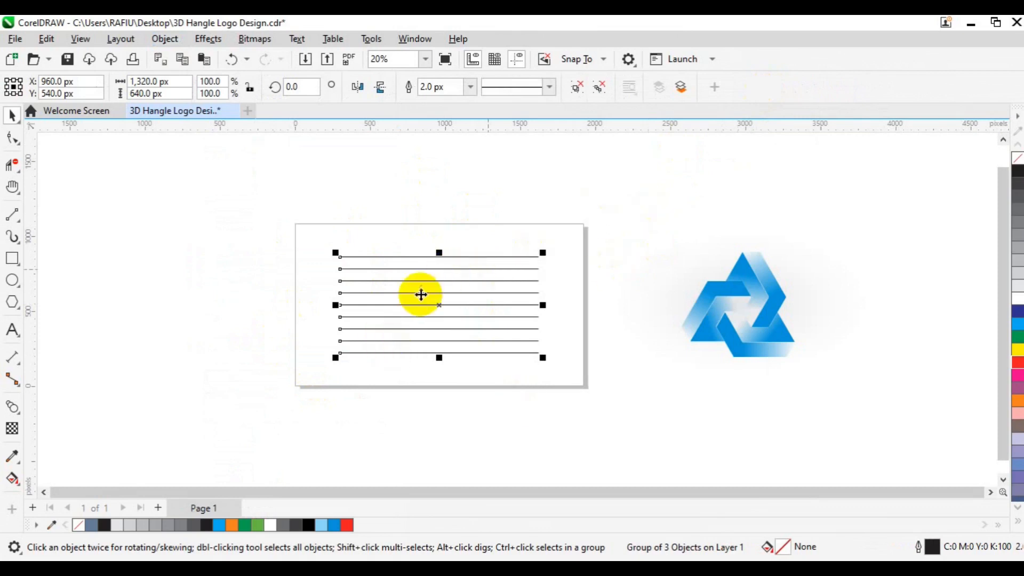
# Step: Overlay two copies of the line group, one rotated 120° and one mirrored vertically, to form a triangular grid
pyautogui.hotkey('ctrl', 'c')
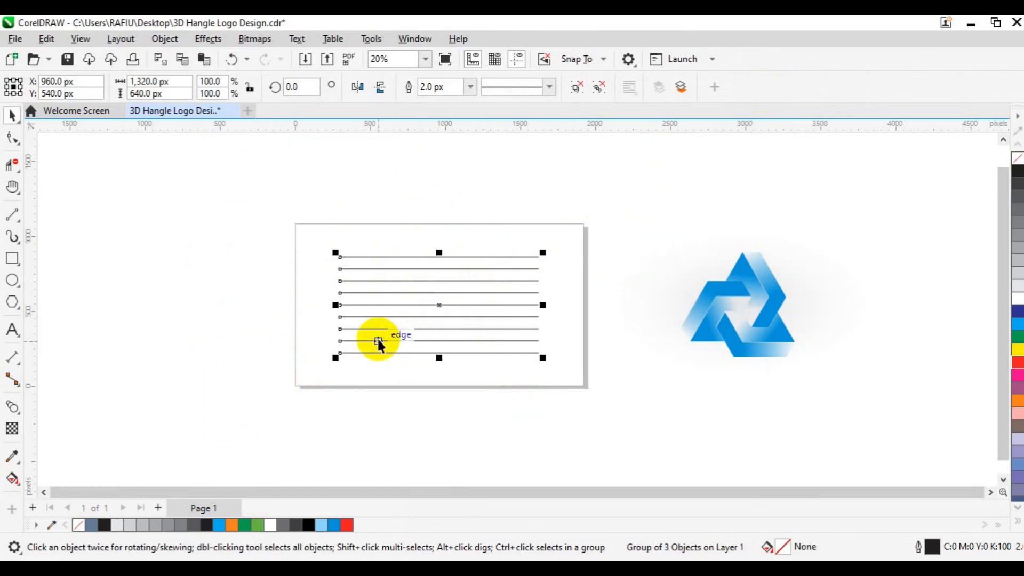
pyautogui.hotkey('ctrl', 'v')
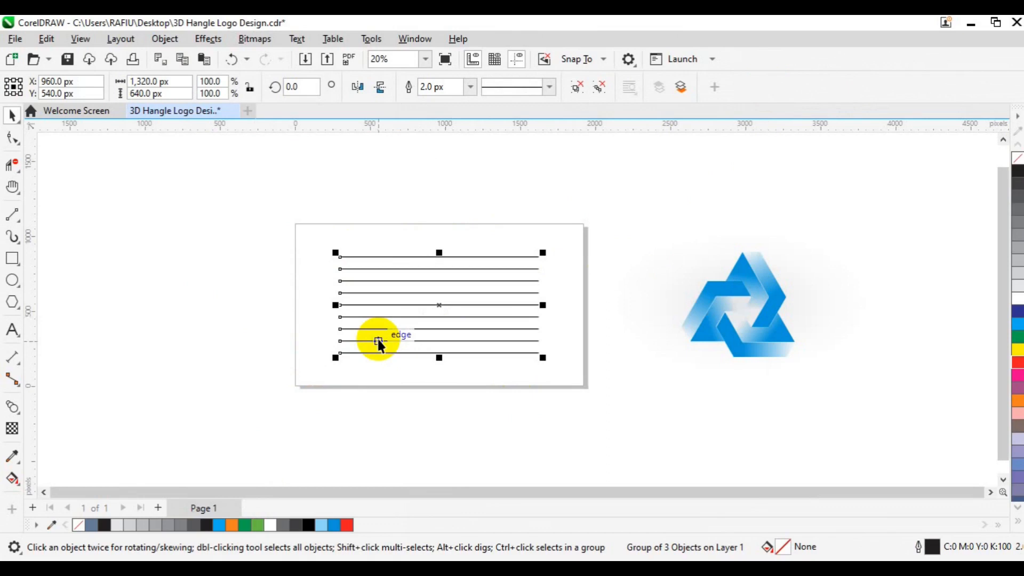
pyautogui.click(441, 308)
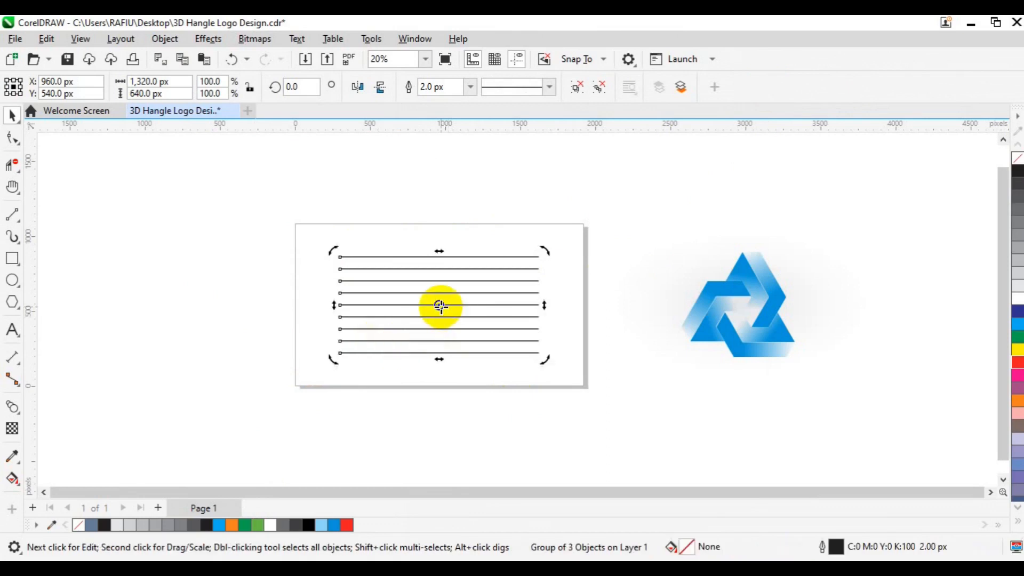
pyautogui.doubleClick(298, 87)
pyautogui.write('120')
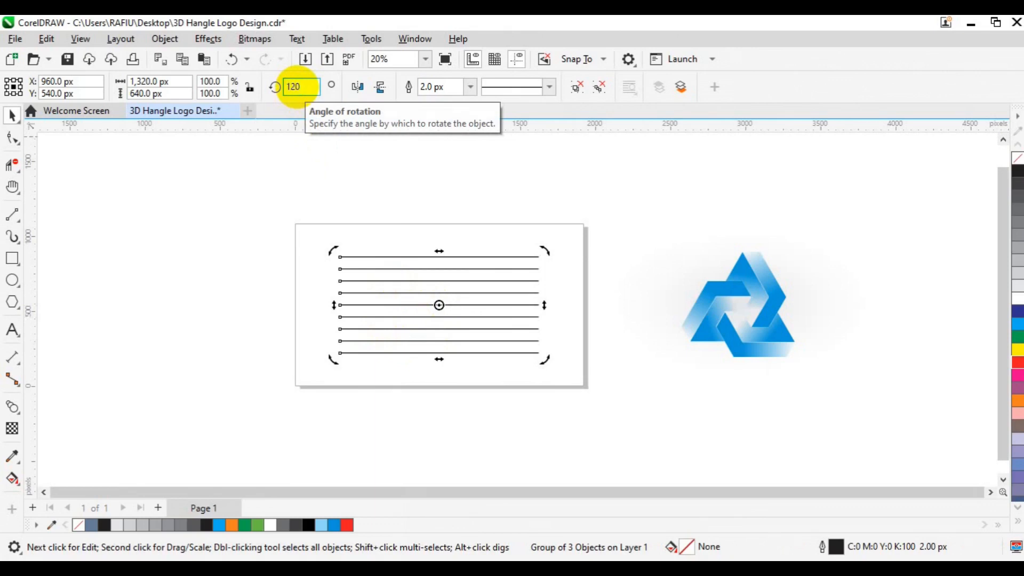
pyautogui.press('Return')
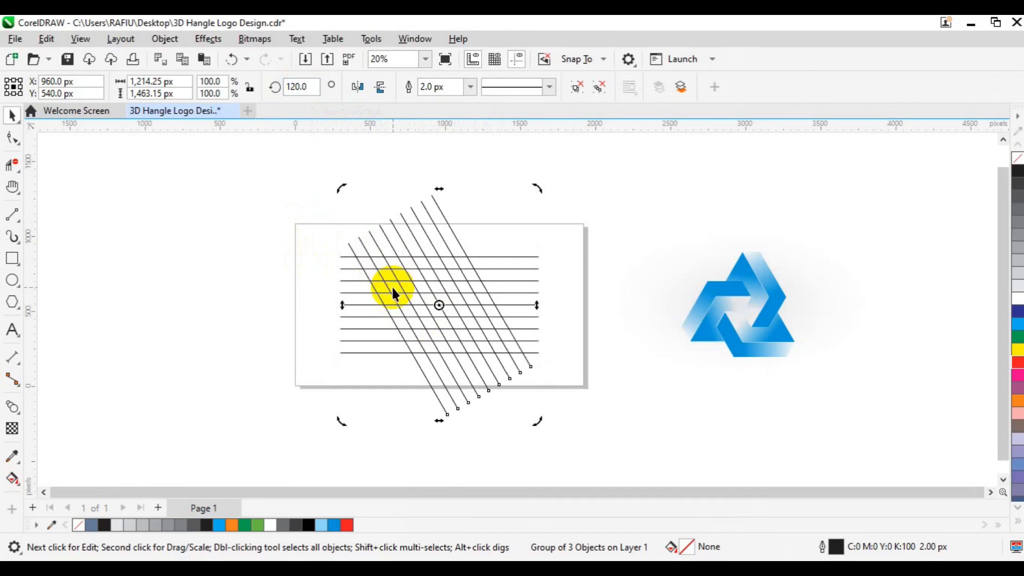
pyautogui.click(380, 86)
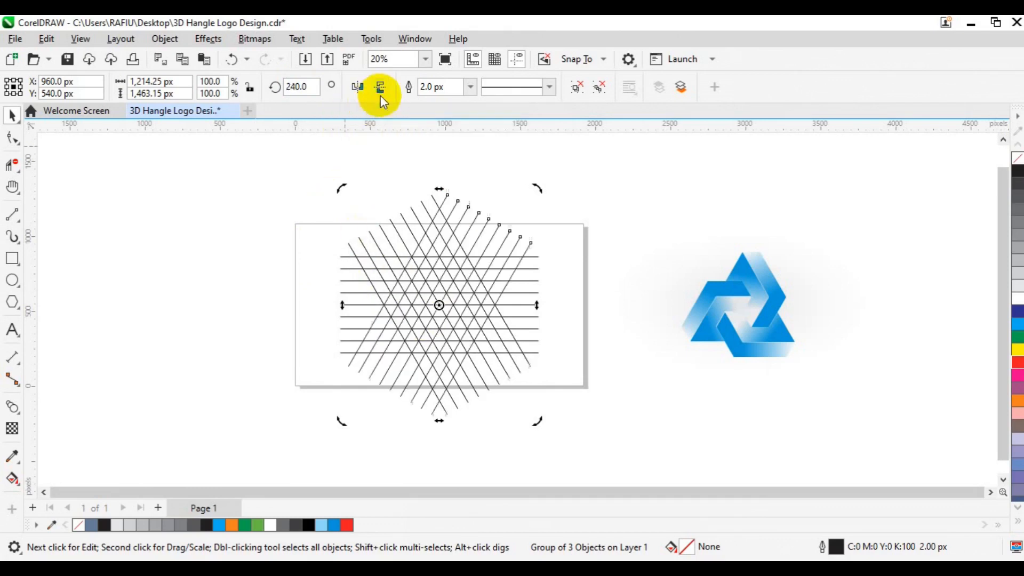
pyautogui.click(331, 212)
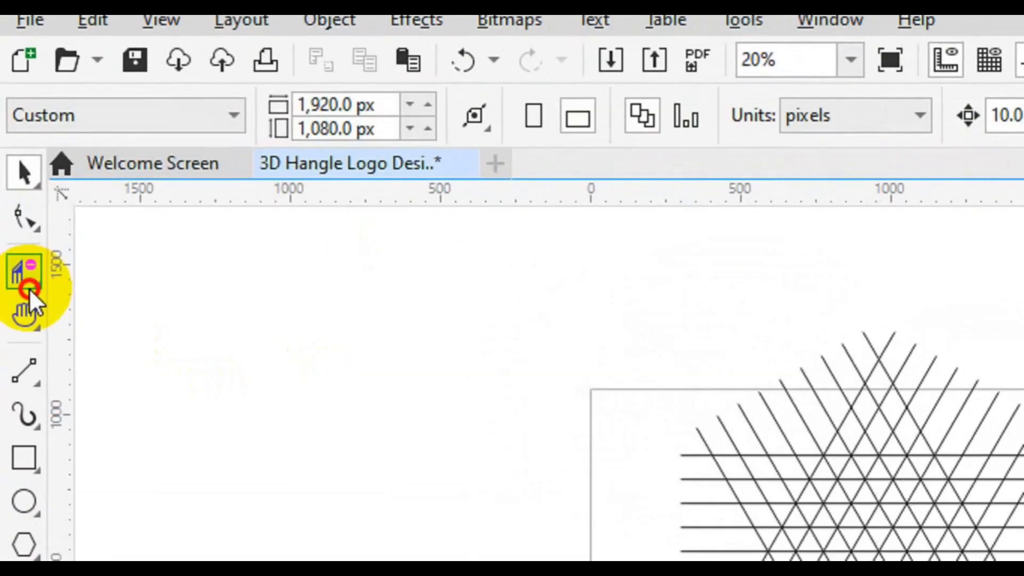
# Step: Remove the inner grid segments with Virtual Segment Delete to open two adjoining bent regions just below the grid's centre
pyautogui.click(25, 246)
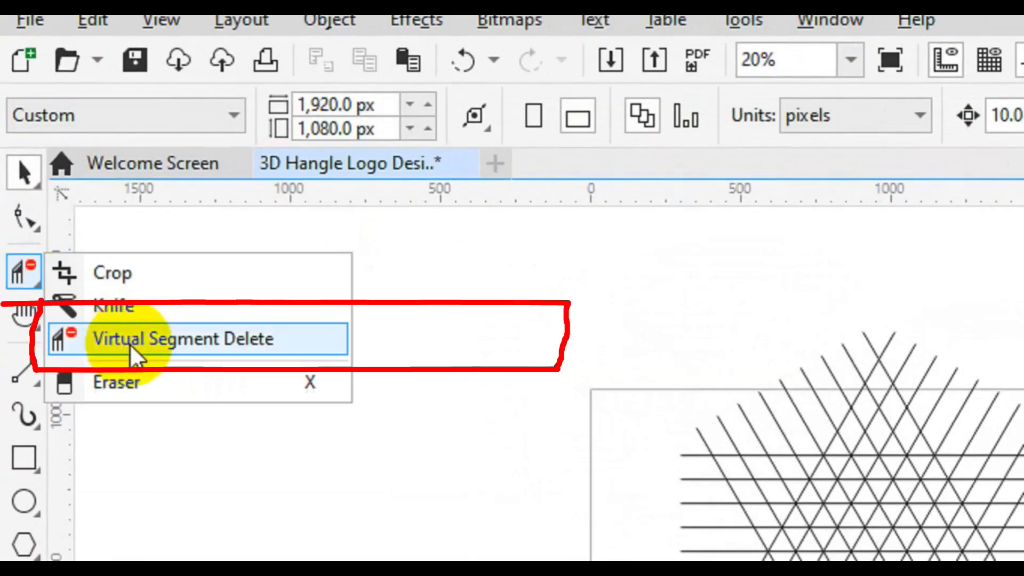
pyautogui.click(136, 358)
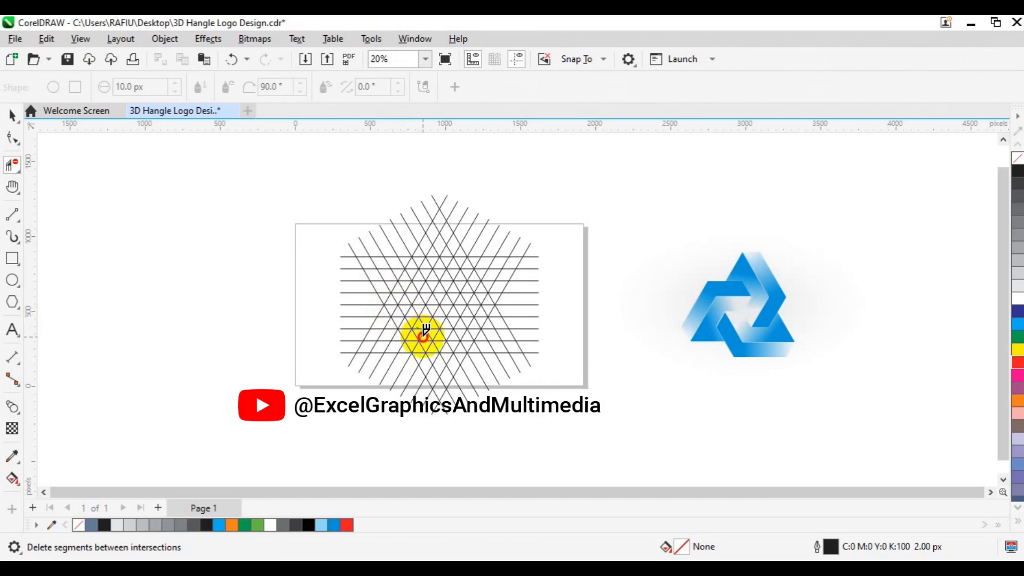
pyautogui.moveTo(435, 338); pyautogui.dragTo(480, 333)
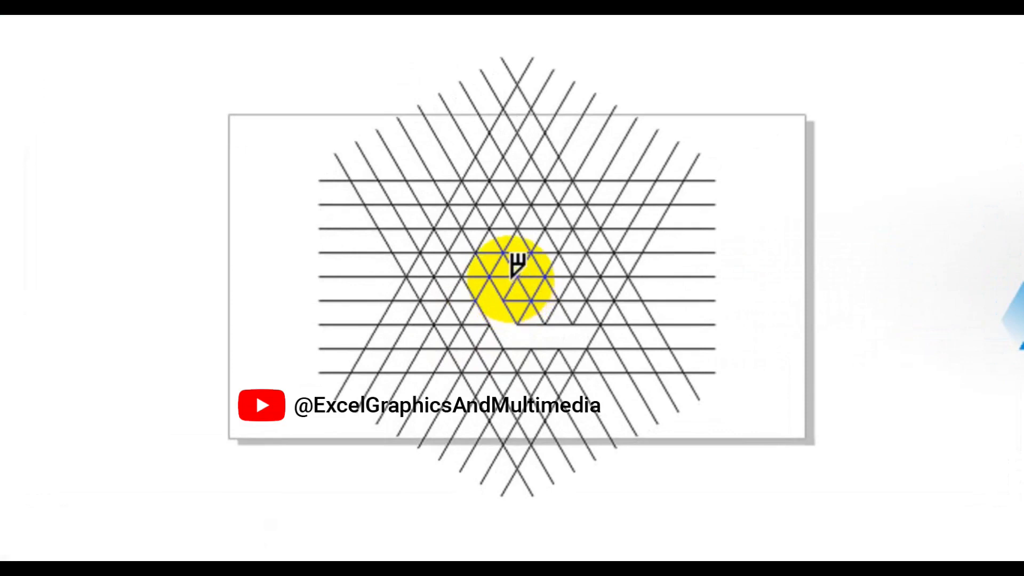
pyautogui.moveTo(506, 282)
pyautogui.mouseDown()
pyautogui.moveTo(535, 320)
pyautogui.moveTo(576, 315)
pyautogui.moveTo(579, 291)
pyautogui.mouseUp()
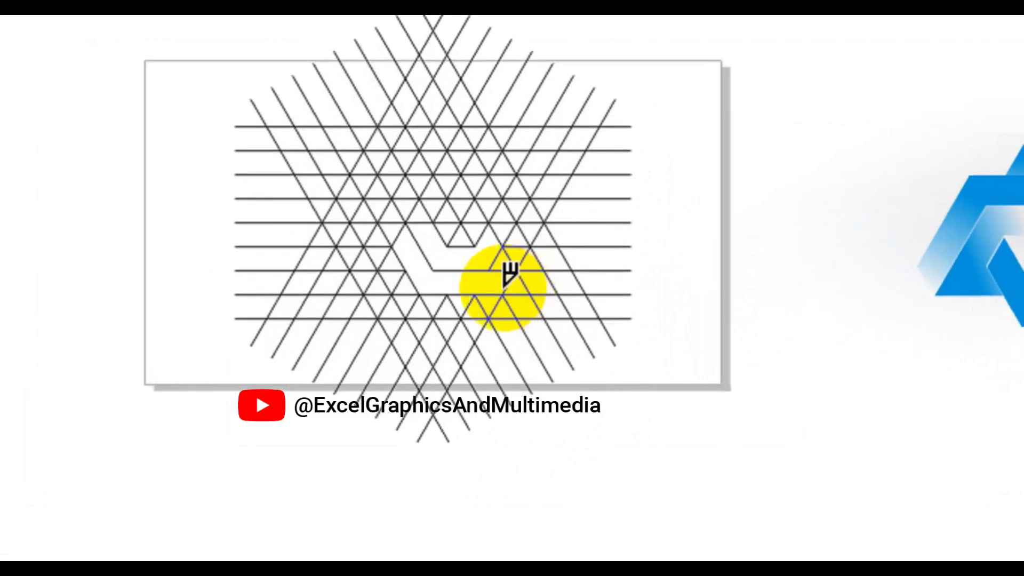
pyautogui.moveTo(504, 287); pyautogui.dragTo(516, 283)
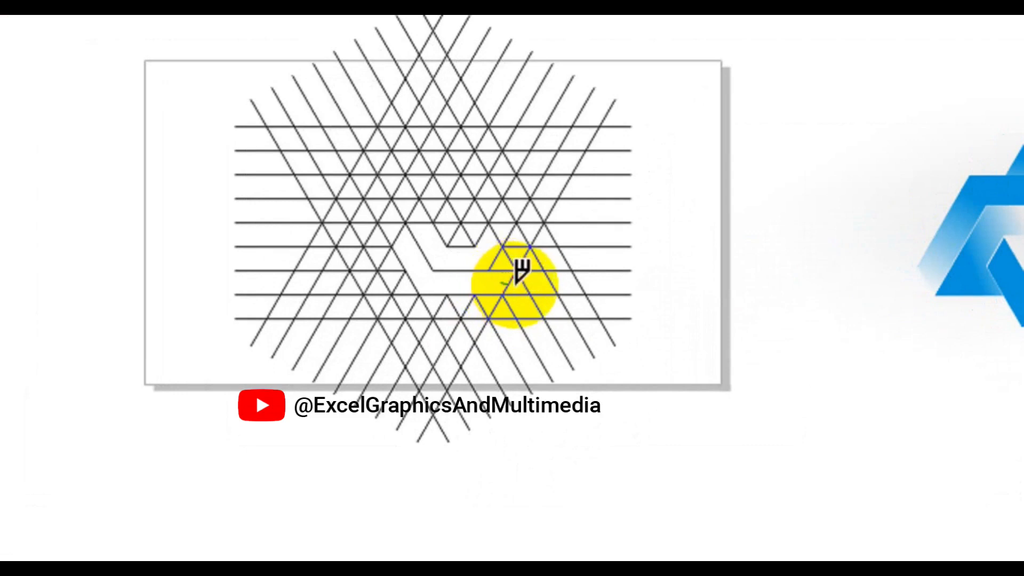
pyautogui.moveTo(489, 256); pyautogui.dragTo(502, 260)
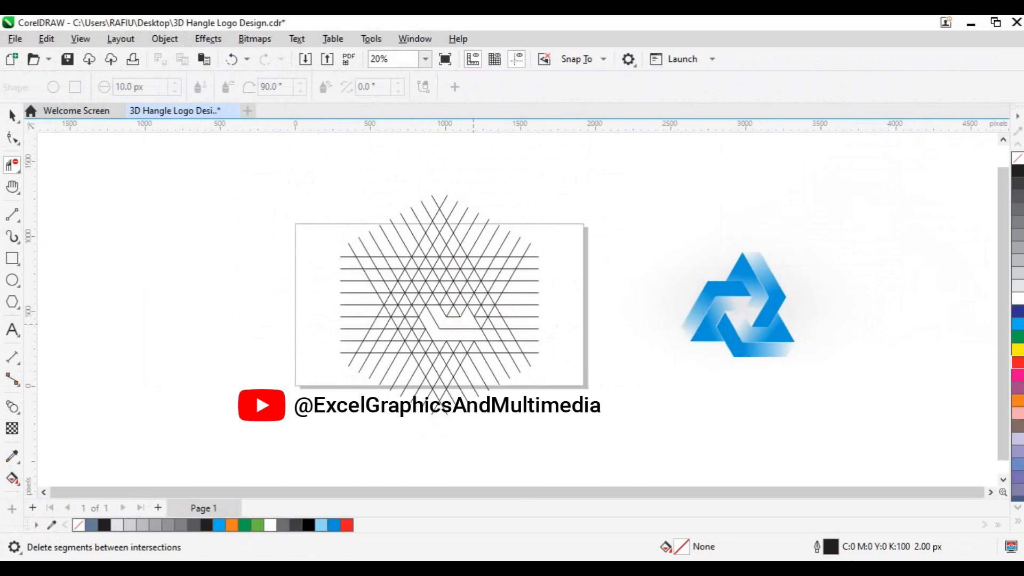
pyautogui.press('space')
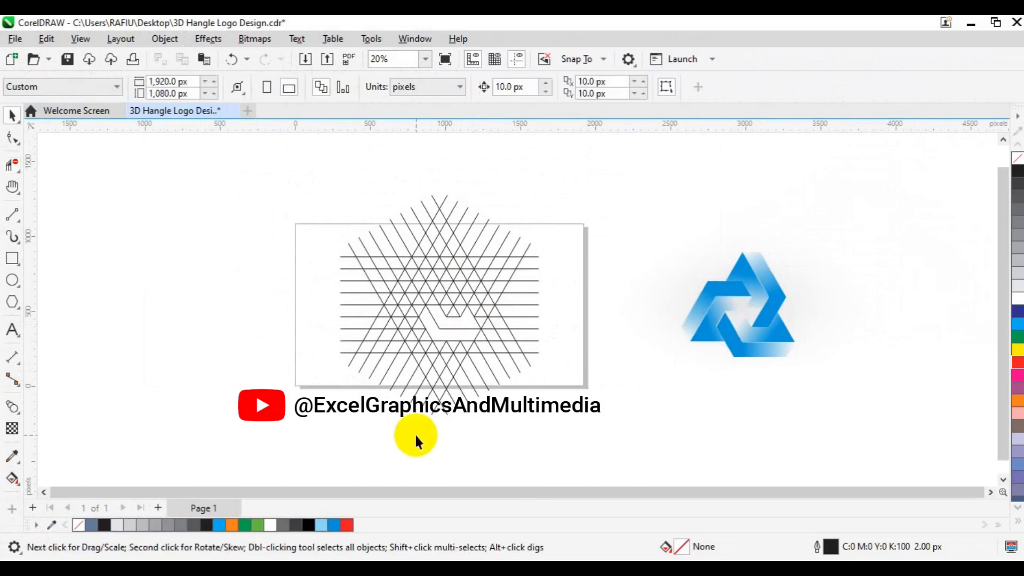
# Step: Smart-fill the two adjoining bent regions below the grid's centre to turn them into closed shapes
pyautogui.click(19, 482)
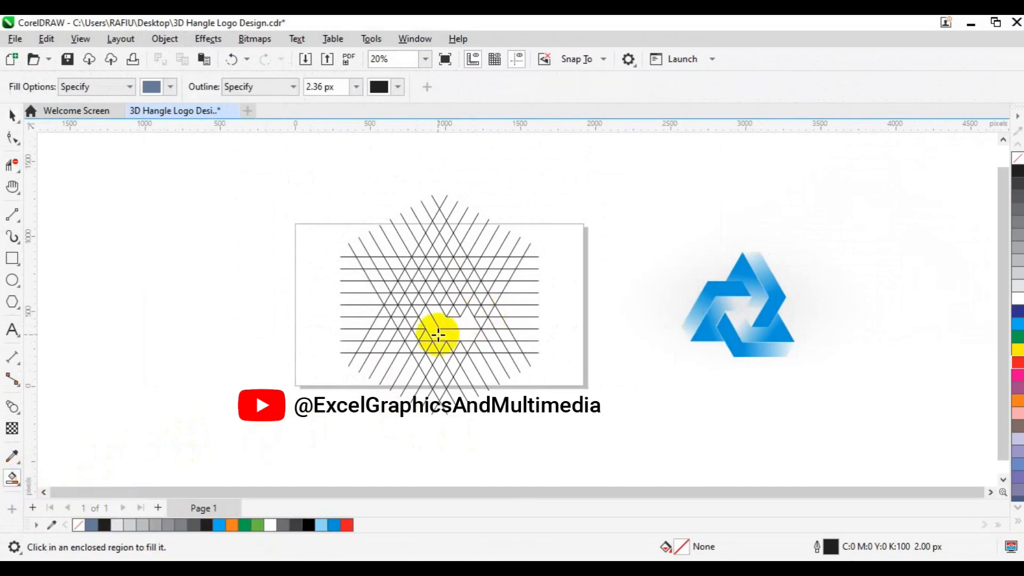
pyautogui.click(436, 334)
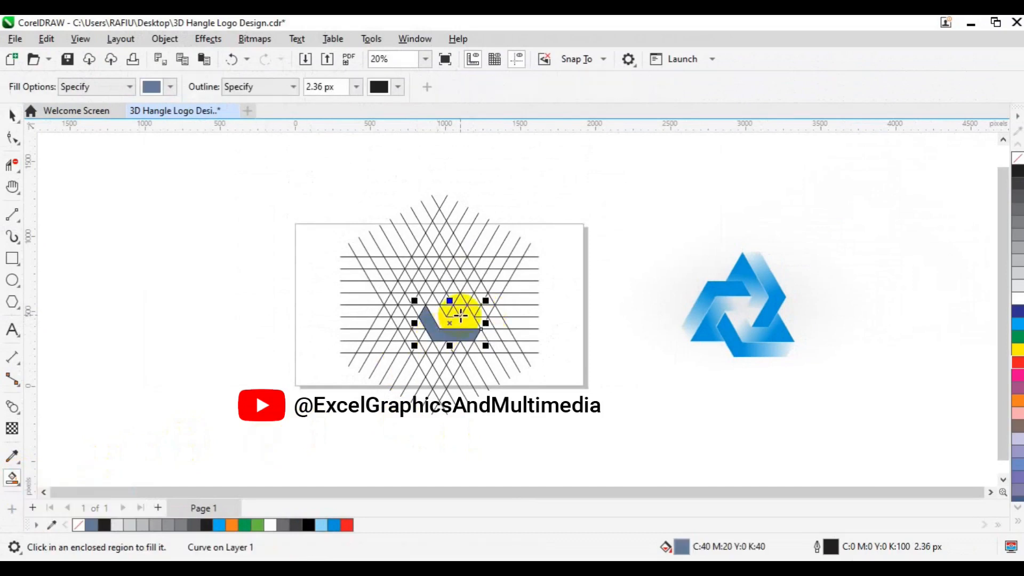
pyautogui.click(460, 320)
pyautogui.press('space')
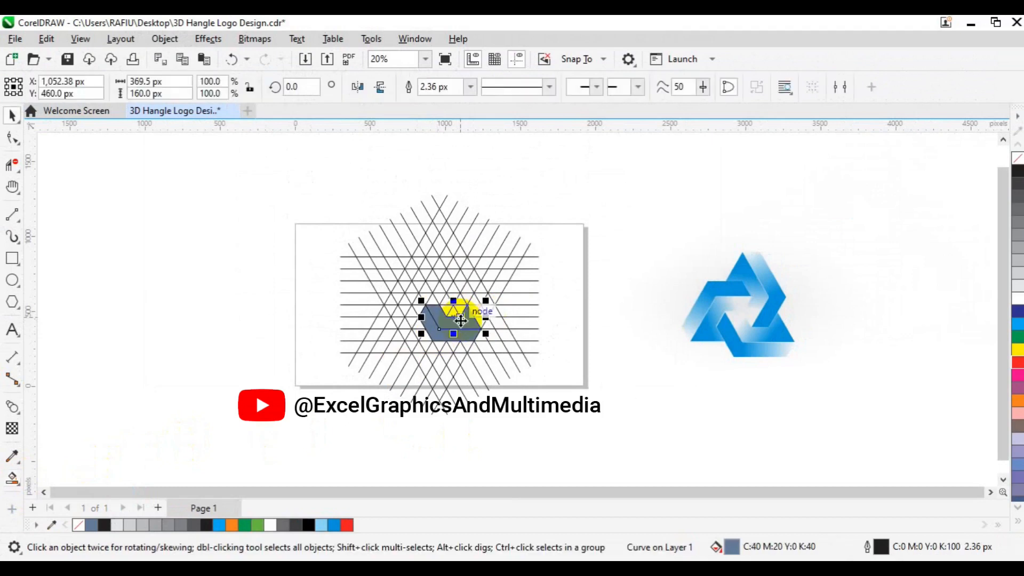
# Step: Remove the outline from both filled shapes and colour them Sky Blue
pyautogui.keyDown('shift'); pyautogui.click(445, 344); pyautogui.keyUp('shift')
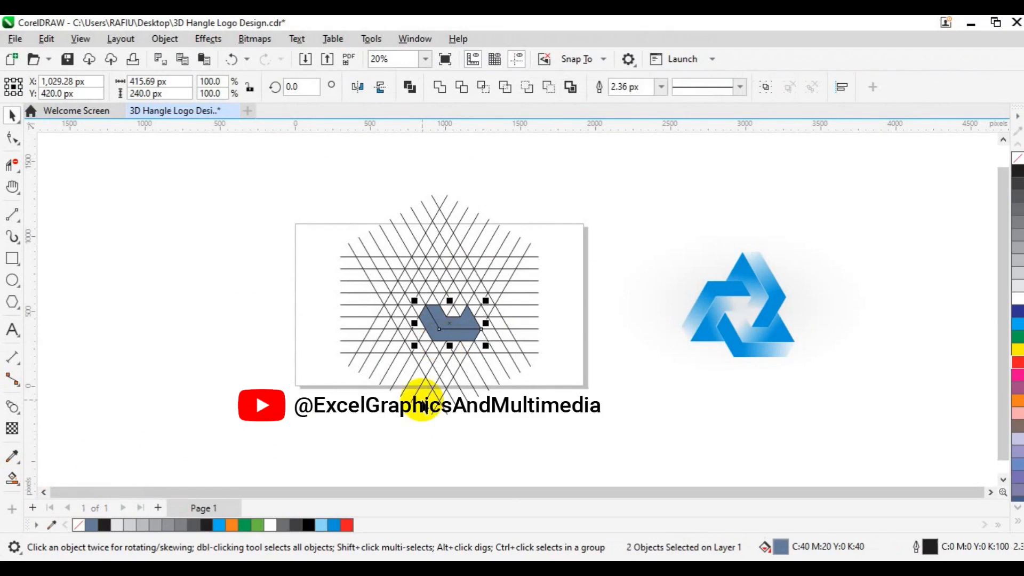
pyautogui.rightClick(80, 526)
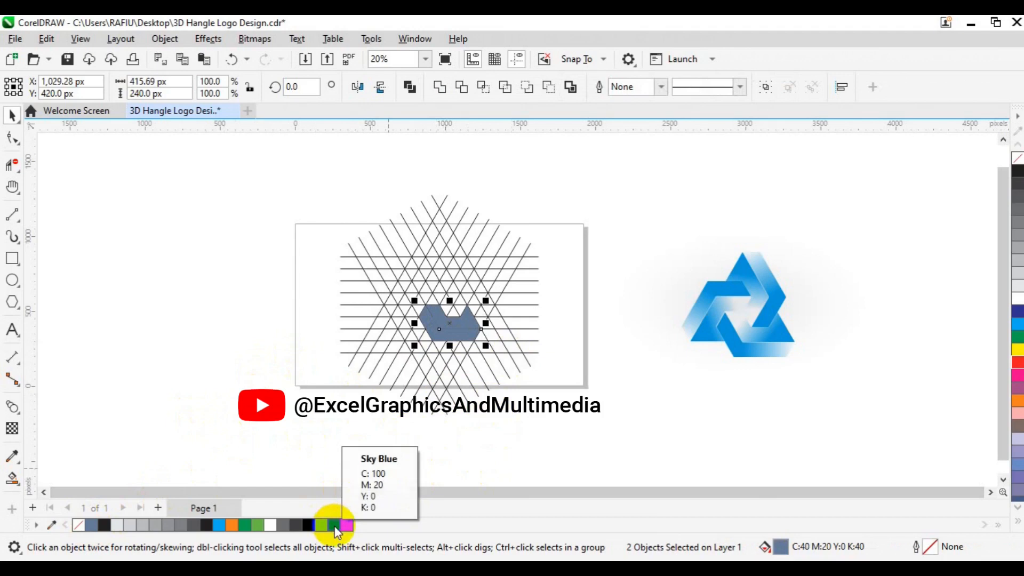
pyautogui.click(334, 526)
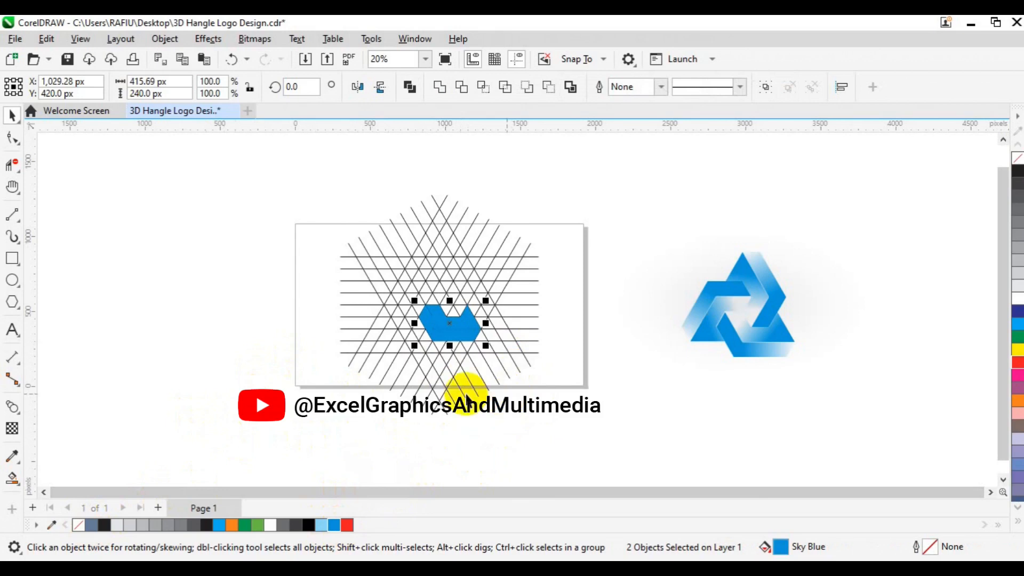
pyautogui.click(252, 345)
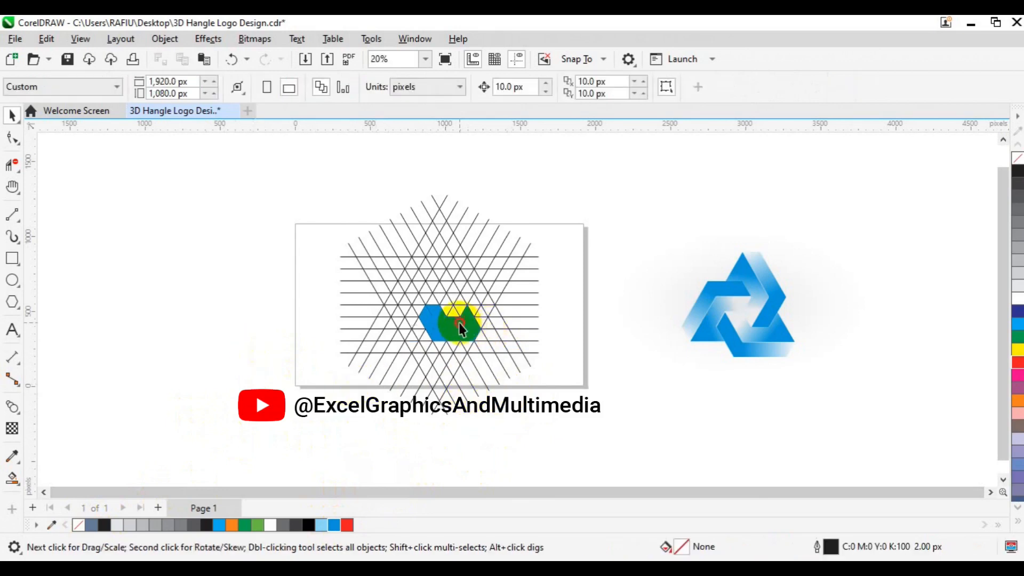
# Step: Group the two Sky Blue shapes in the triangular grid into one object
pyautogui.click(460, 323)
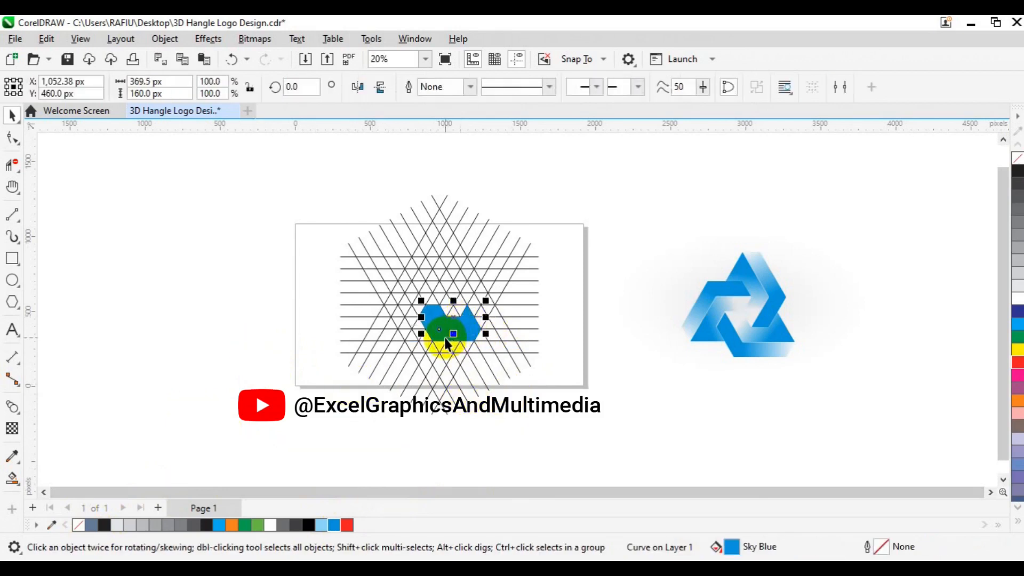
pyautogui.keyDown('shift'); pyautogui.click(445, 338); pyautogui.keyUp('shift')
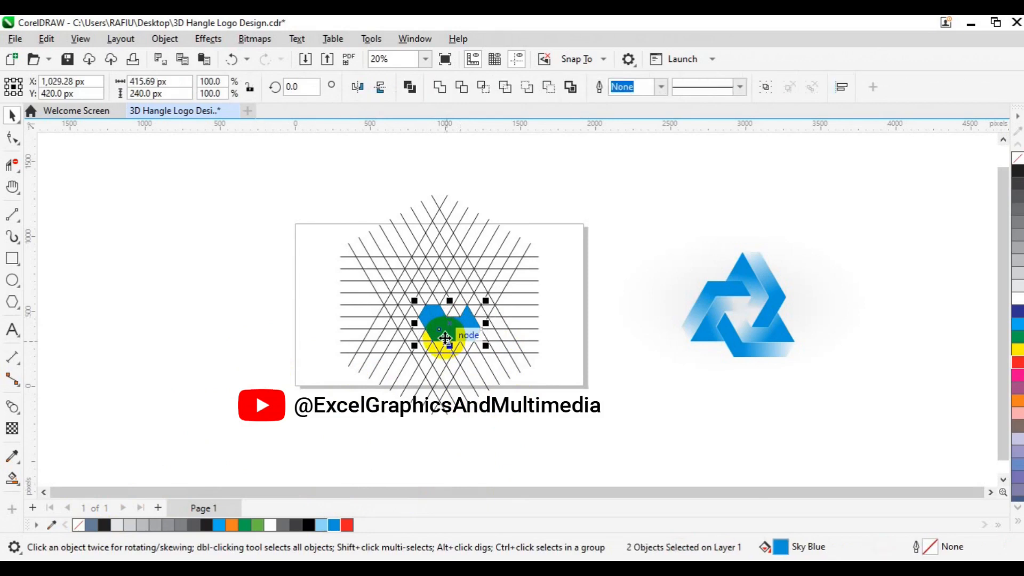
pyautogui.hotkey('ctrl', 'g')
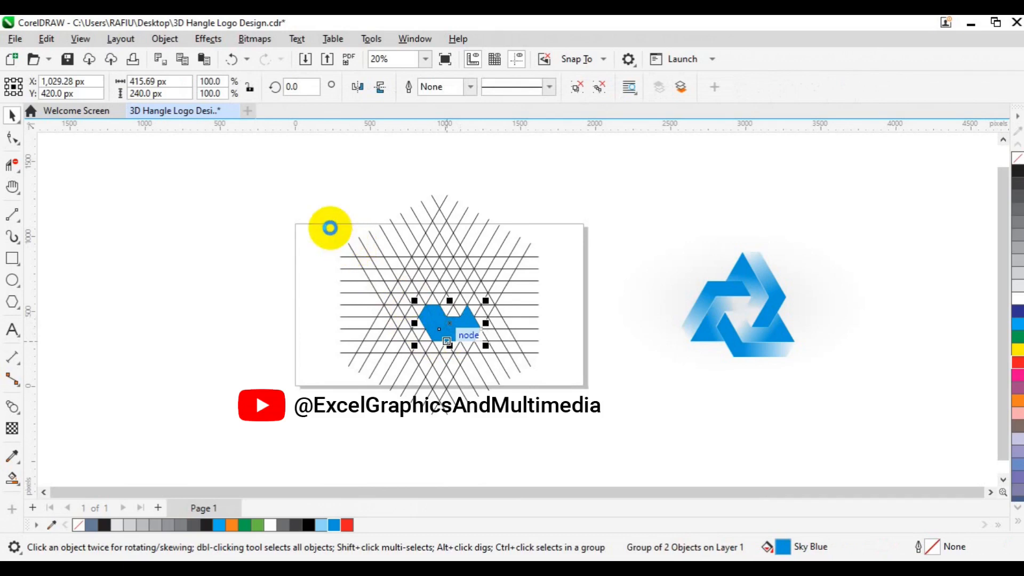
# Step: Clear the line grid from the page and paste the grouped blue shapes back in their original place
pyautogui.moveTo(292, 194); pyautogui.dragTo(631, 429)
pyautogui.keyDown('shift'); pyautogui.click(524, 372); pyautogui.keyUp('shift')
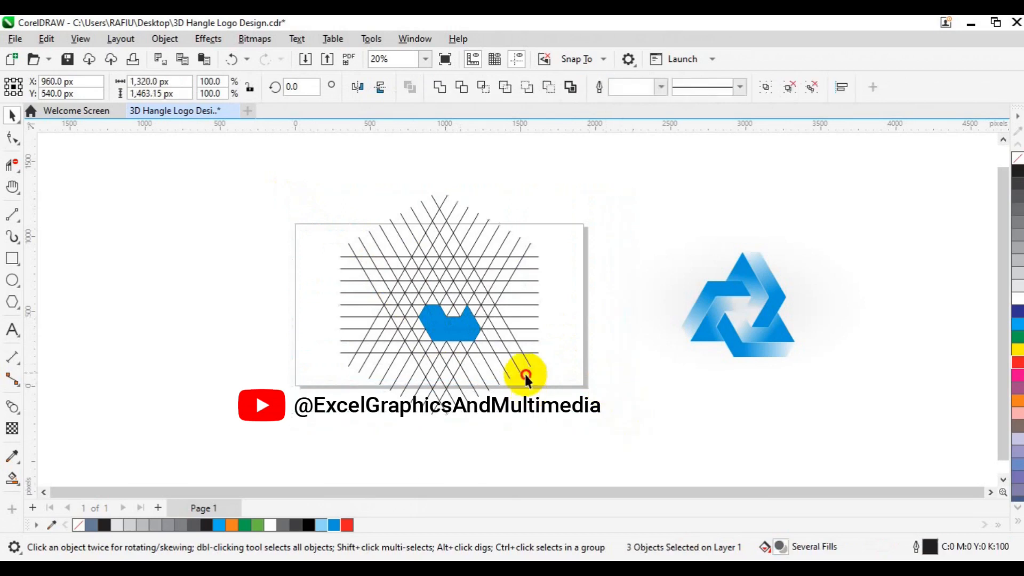
pyautogui.moveTo(306, 165); pyautogui.dragTo(637, 436)
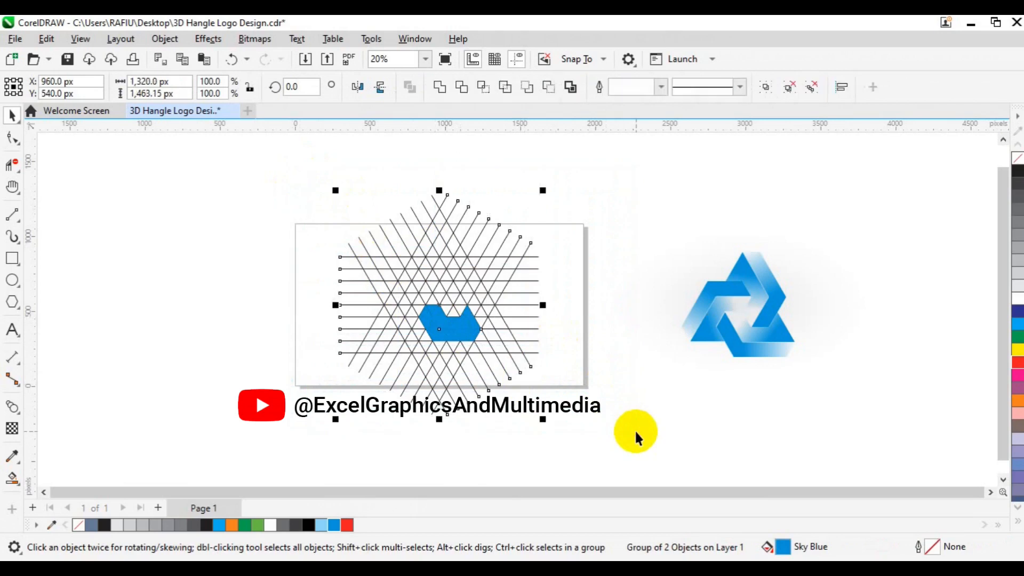
pyautogui.press('Delete')
pyautogui.click(635, 430)
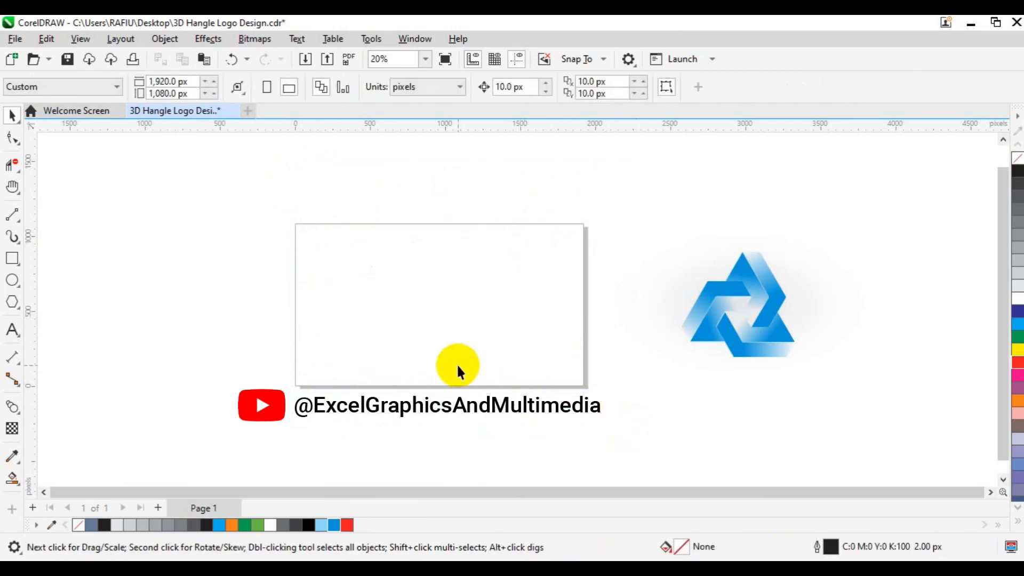
pyautogui.click(324, 336)
pyautogui.hotkey('ctrl', 'v')
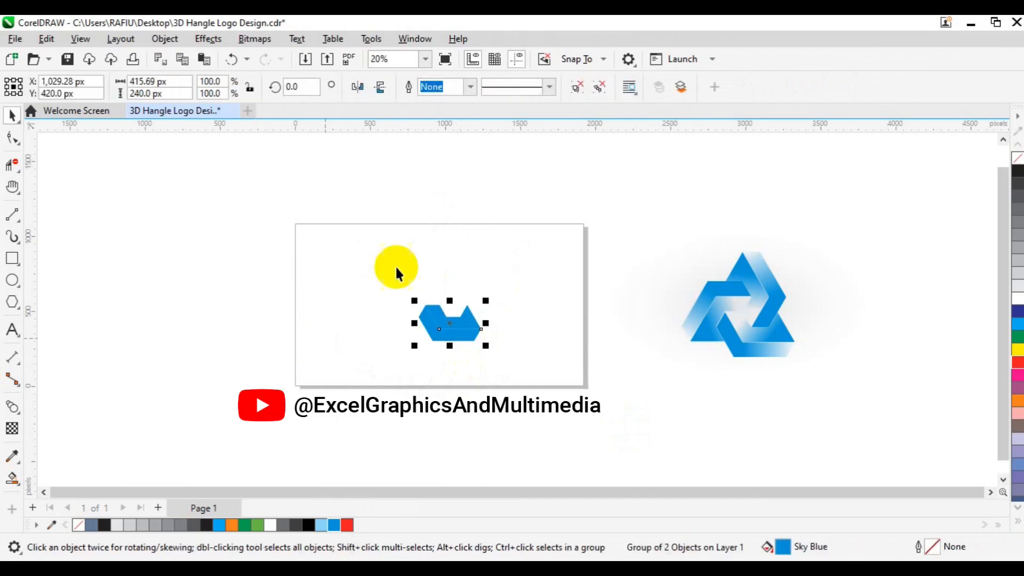
# Step: Ungroup the pasted shapes and fade the upper one towards its left tip with a fountain transparency angled 130.5°
pyautogui.click(601, 87)
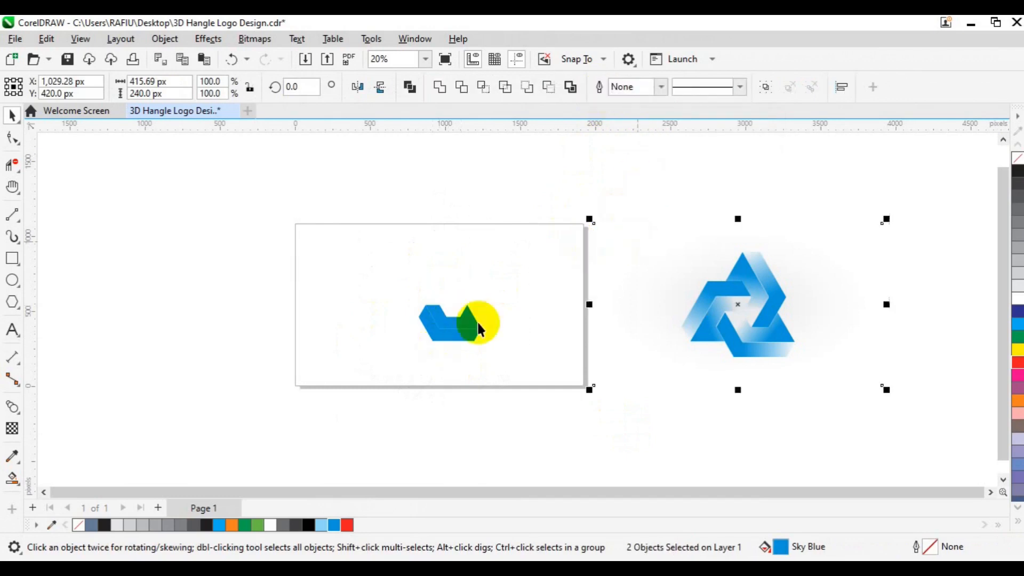
pyautogui.click(469, 320)
pyautogui.click(470, 320)
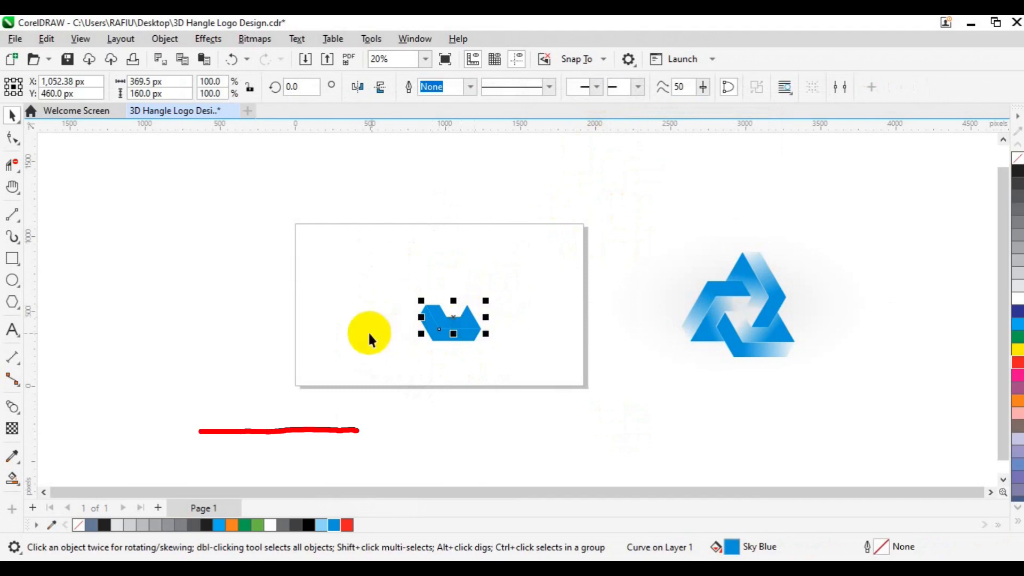
pyautogui.click(12, 429)
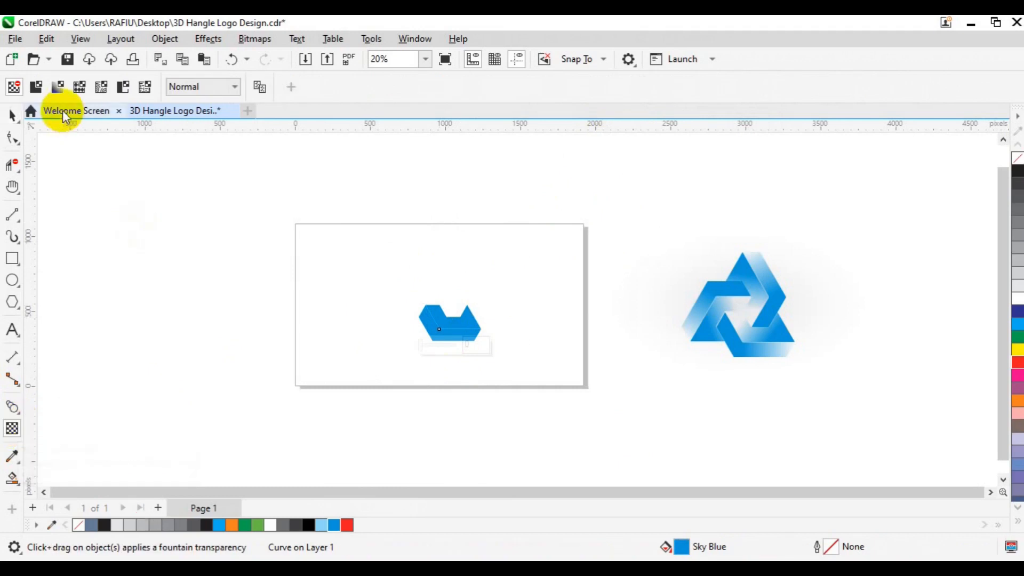
pyautogui.click(56, 90)
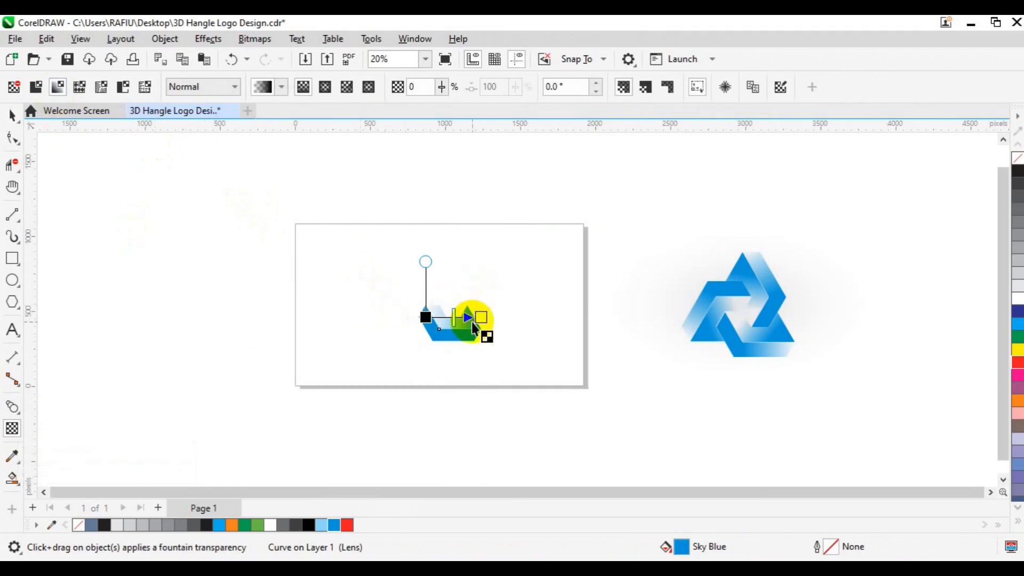
pyautogui.moveTo(473, 326); pyautogui.dragTo(436, 324)
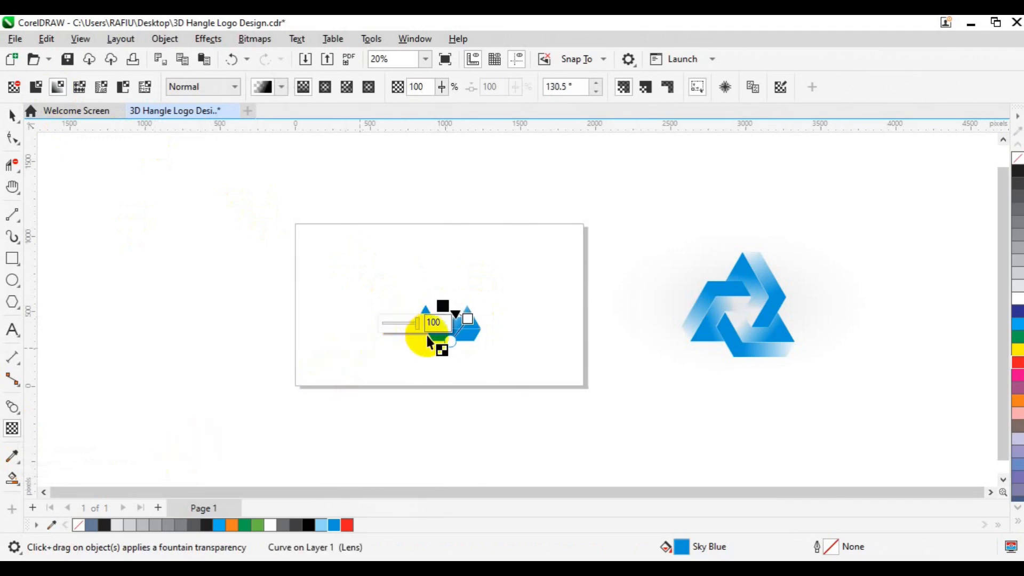
# Step: Apply a fountain transparency to the lower bent shape so that it fades towards its right end
pyautogui.click(433, 338)
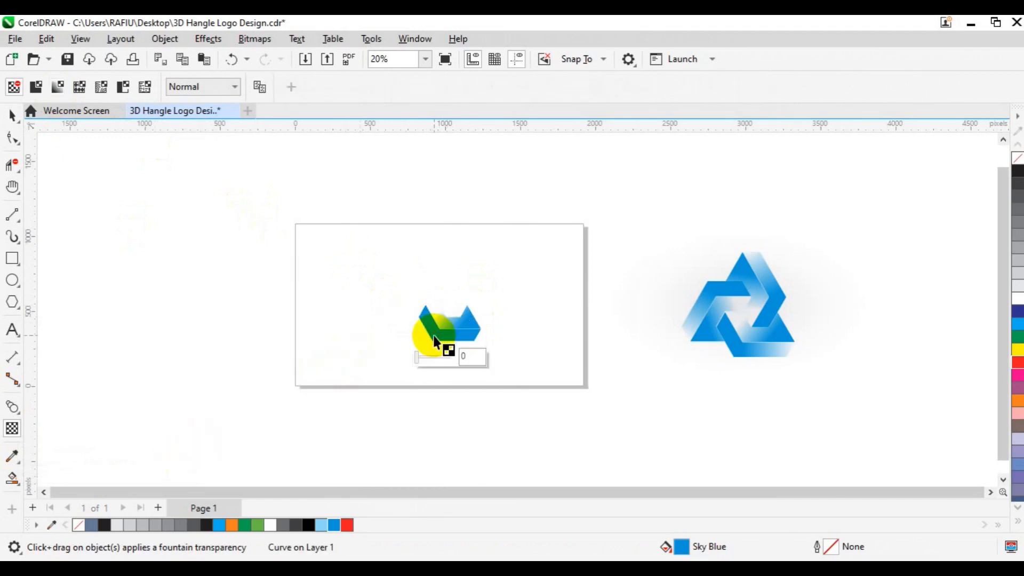
pyautogui.click(23, 434)
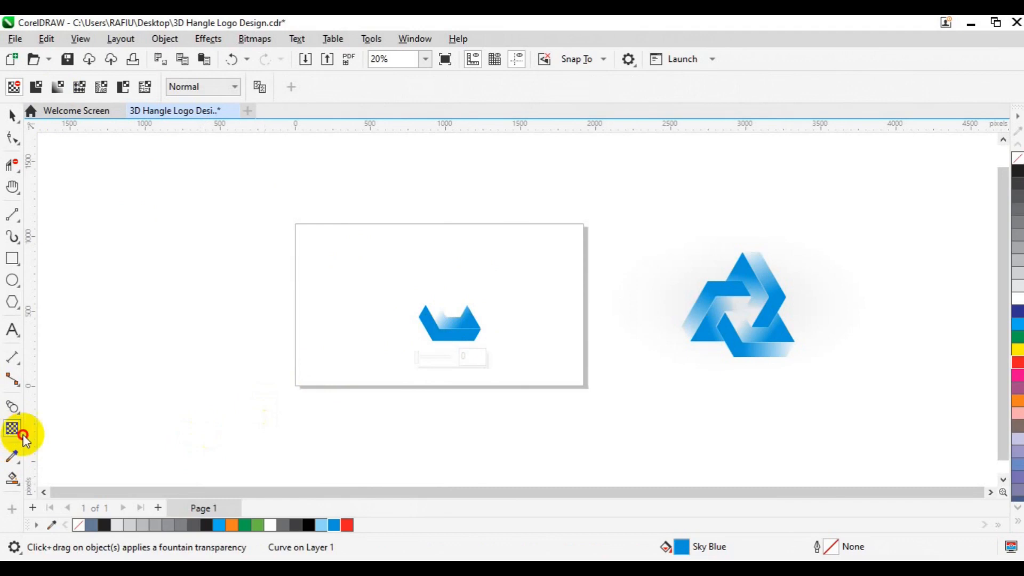
pyautogui.click(268, 91)
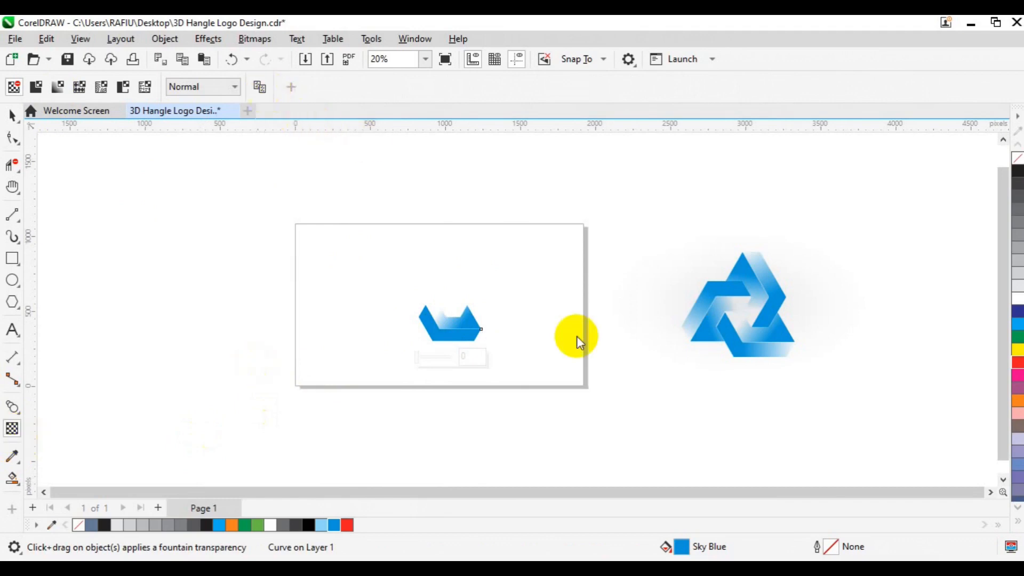
pyautogui.click(743, 350)
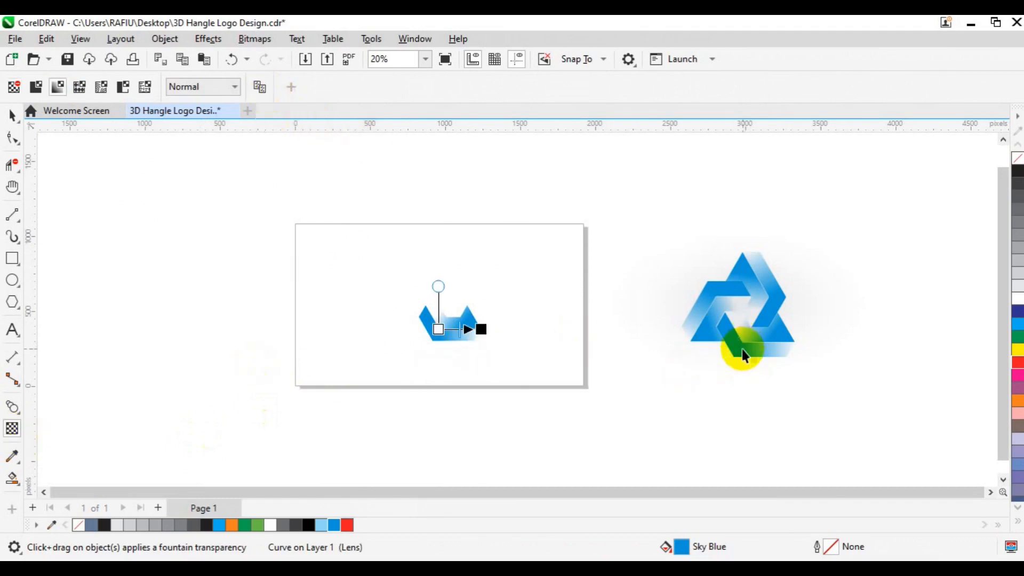
# Step: Group the two faded blue shapes into a single logo arm
pyautogui.press('space')
pyautogui.moveTo(354, 239); pyautogui.dragTo(556, 356)
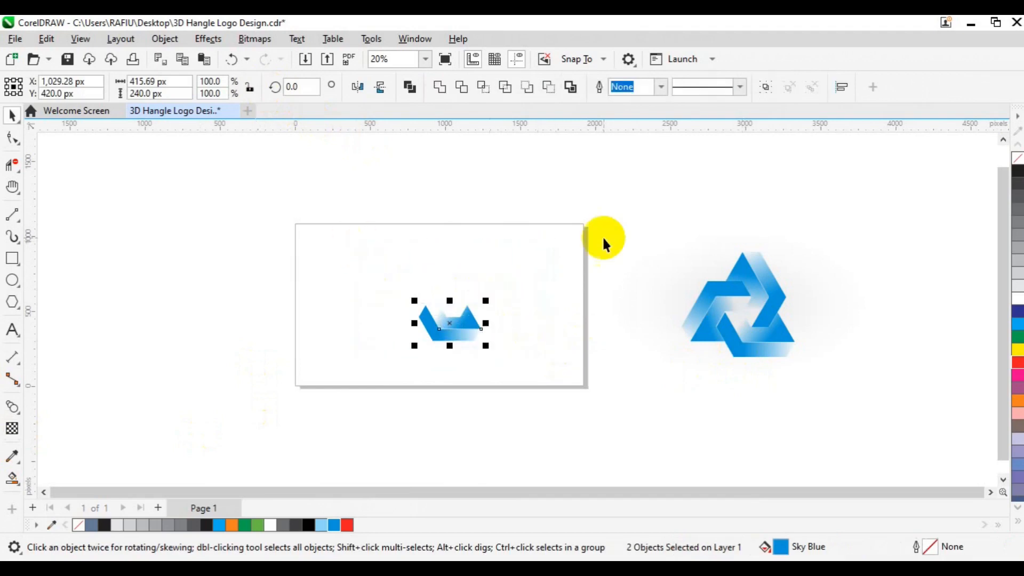
pyautogui.click(766, 88)
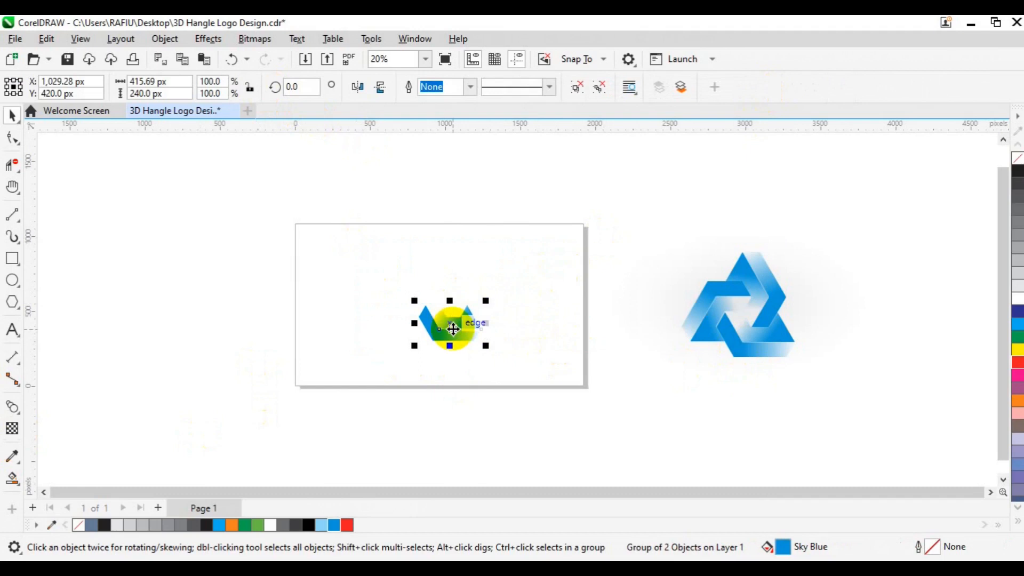
# Step: Create two copies of the logo arm about its centre, rotated 120° and 240°
pyautogui.scroll(2, 453, 329)
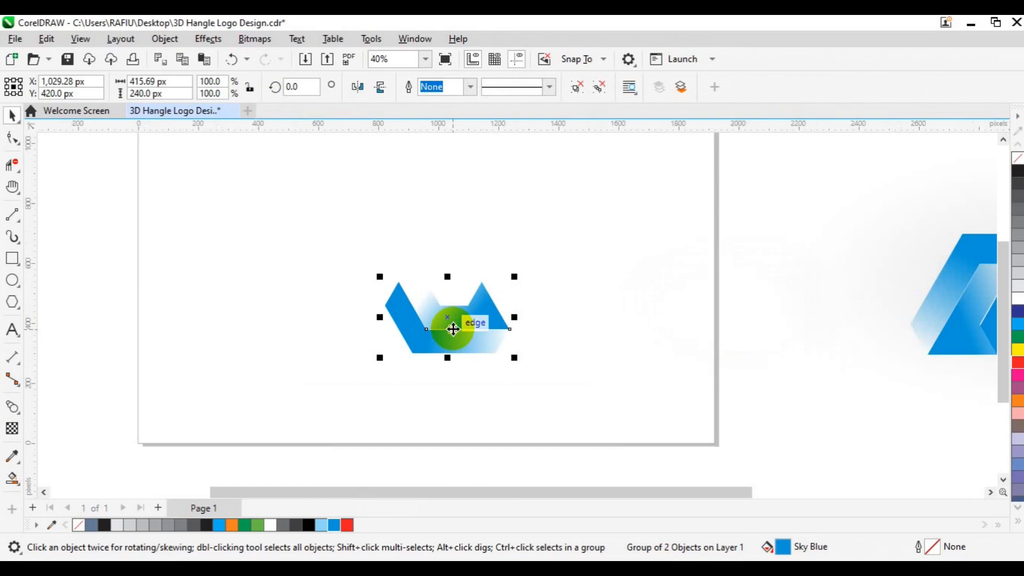
pyautogui.scroll(2, 454, 329)
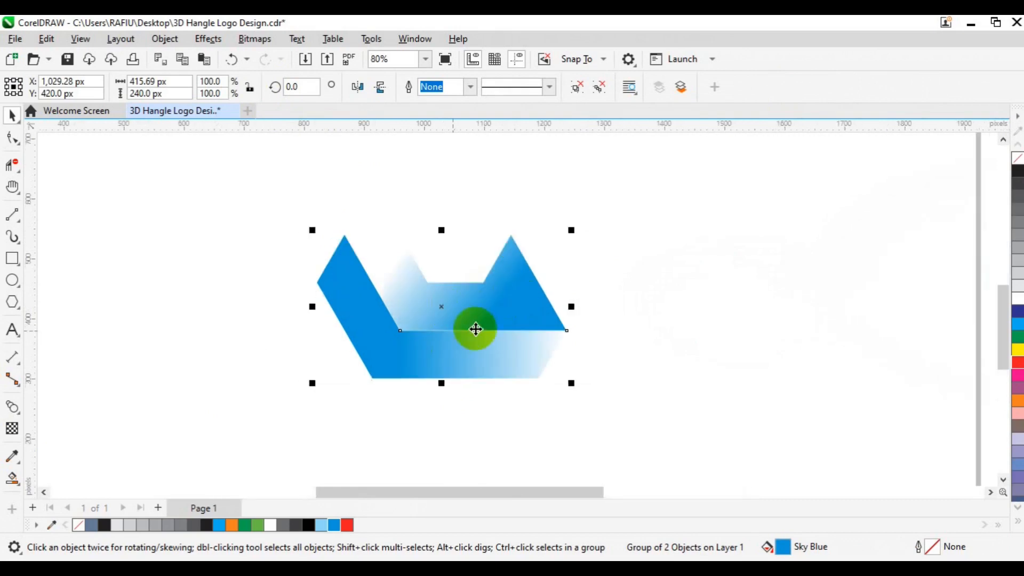
pyautogui.click(458, 329)
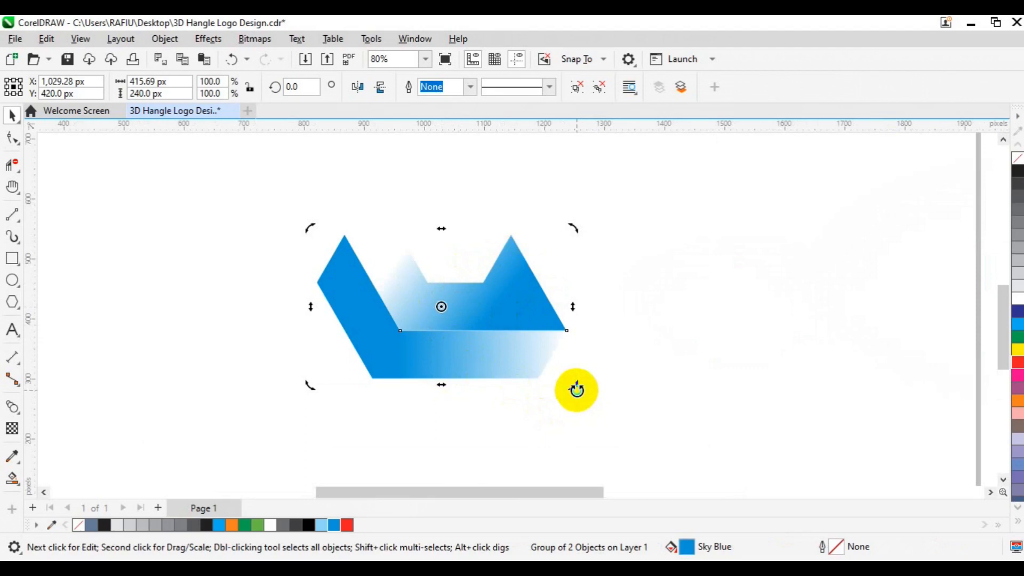
pyautogui.rightClick(576, 364)
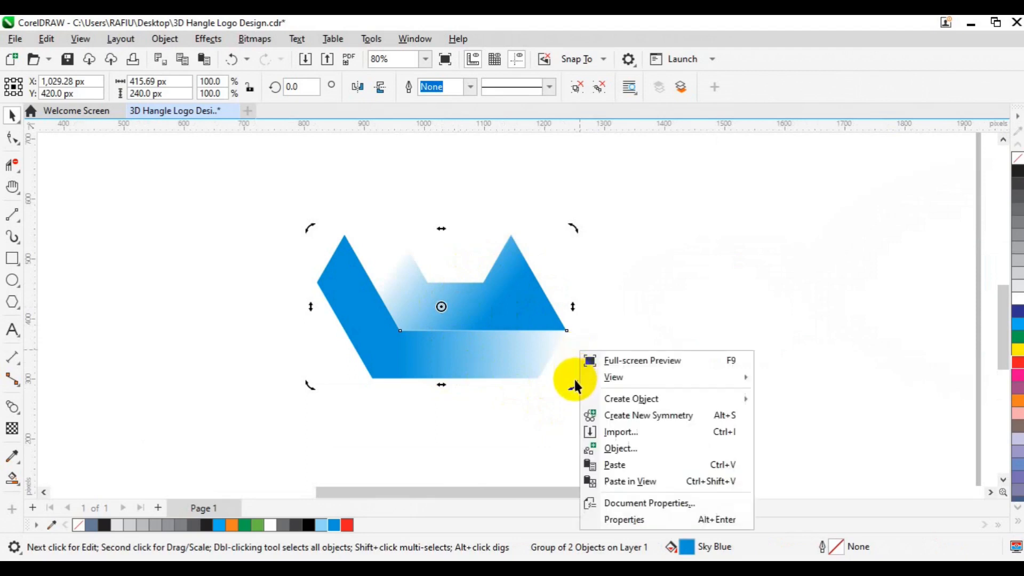
pyautogui.click(548, 416)
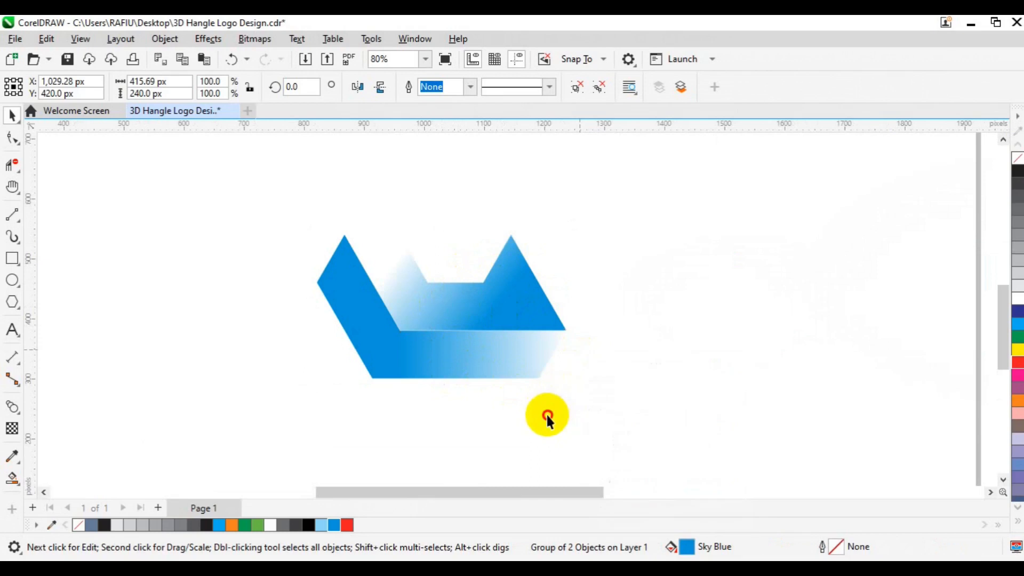
pyautogui.click(491, 355)
pyautogui.click(491, 355)
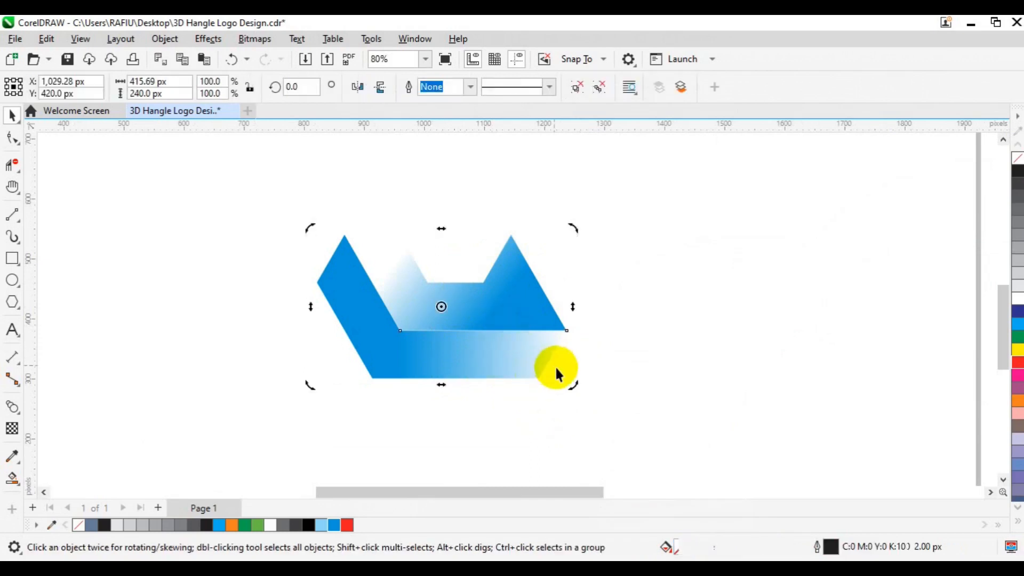
pyautogui.moveTo(574, 385); pyautogui.dragTo(450, 222)
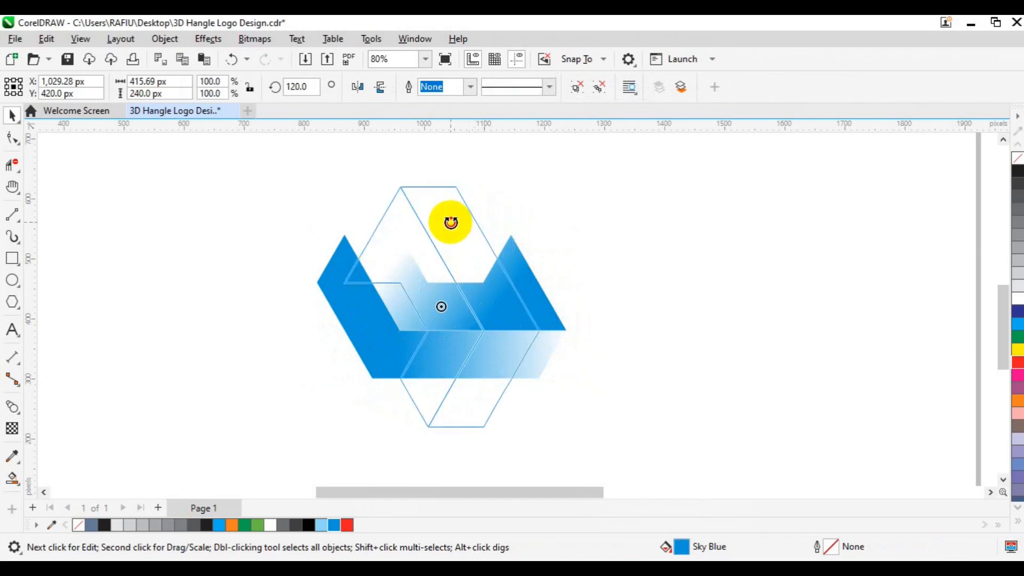
pyautogui.moveTo(450, 222); pyautogui.dragTo(453, 222)
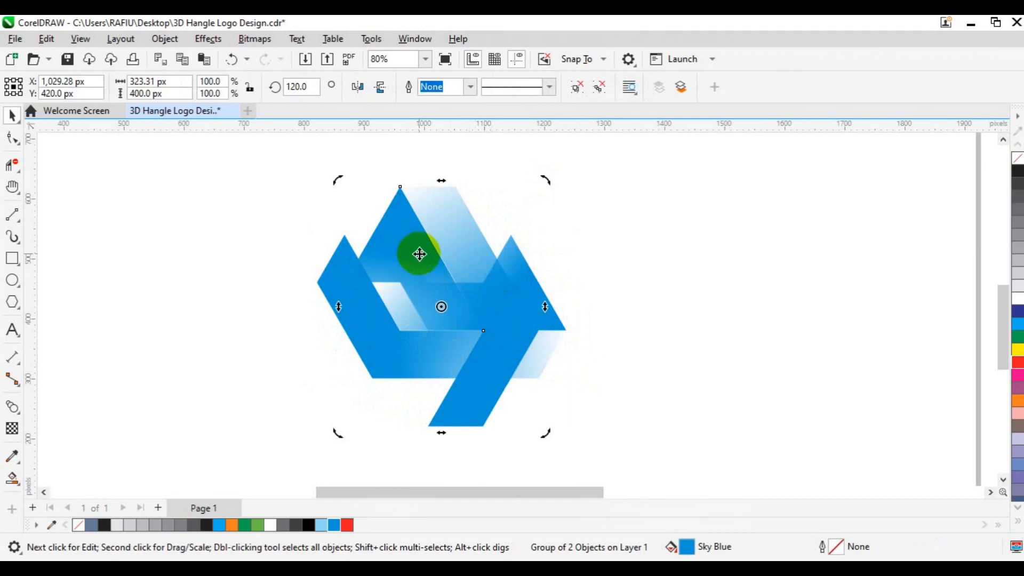
pyautogui.hotkey('ctrl', 'r')
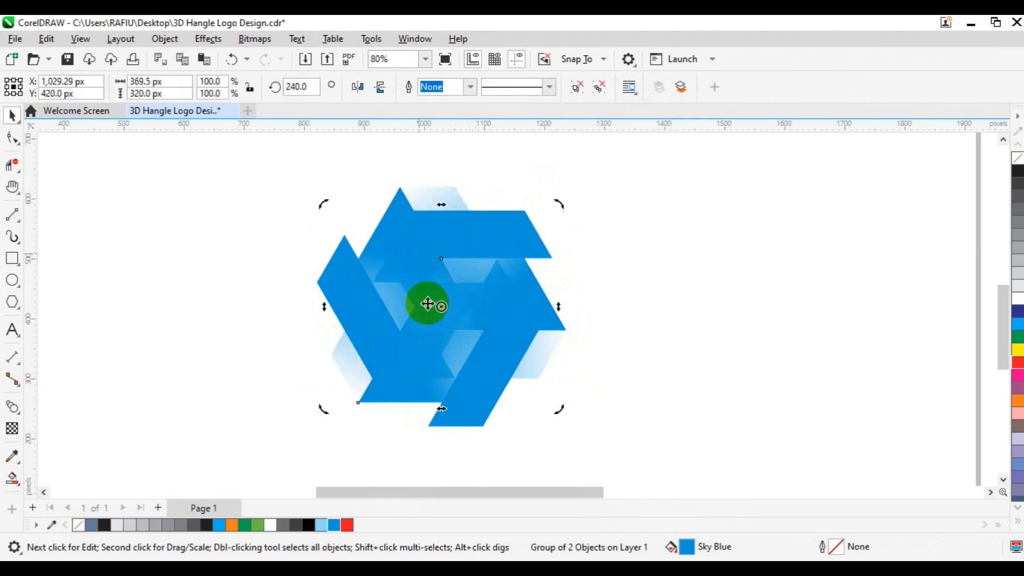
# Step: Move the three rotated arms so they snap together into an interlocking triangle
pyautogui.click(243, 276)
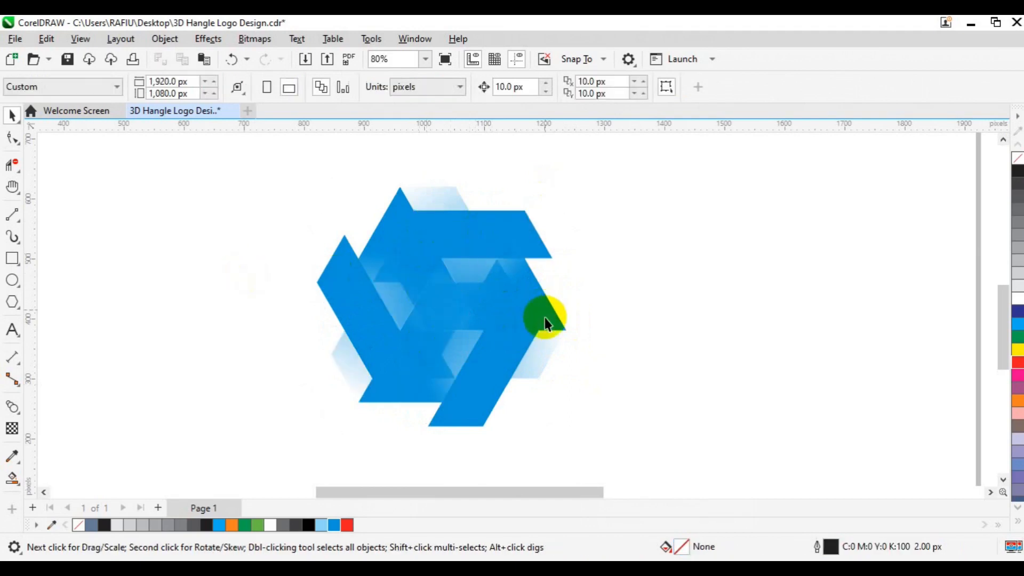
pyautogui.moveTo(532, 335); pyautogui.dragTo(760, 308)
pyautogui.moveTo(525, 326); pyautogui.dragTo(740, 447)
pyautogui.click(438, 344)
pyautogui.moveTo(438, 343); pyautogui.dragTo(535, 389)
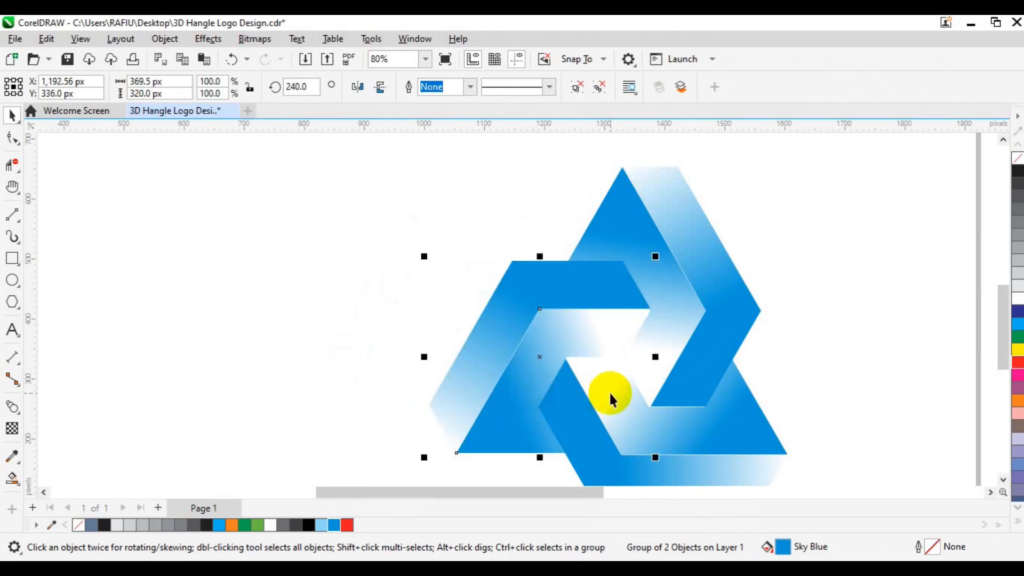
# Step: Group the three arms, centre the logo on the page and enlarge it to about 107.9%
pyautogui.scroll(-2, 609, 392)
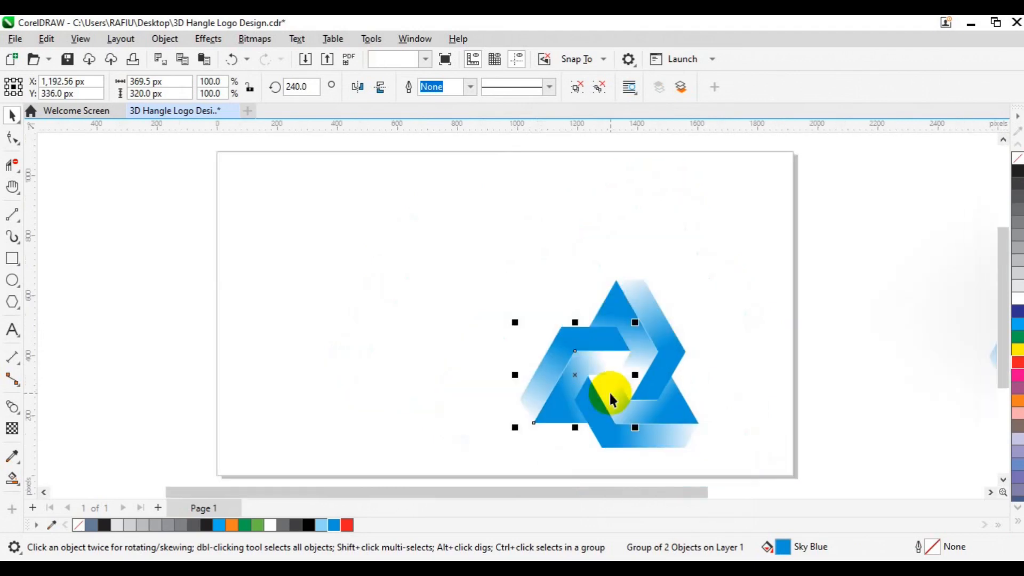
pyautogui.moveTo(415, 243); pyautogui.dragTo(842, 464)
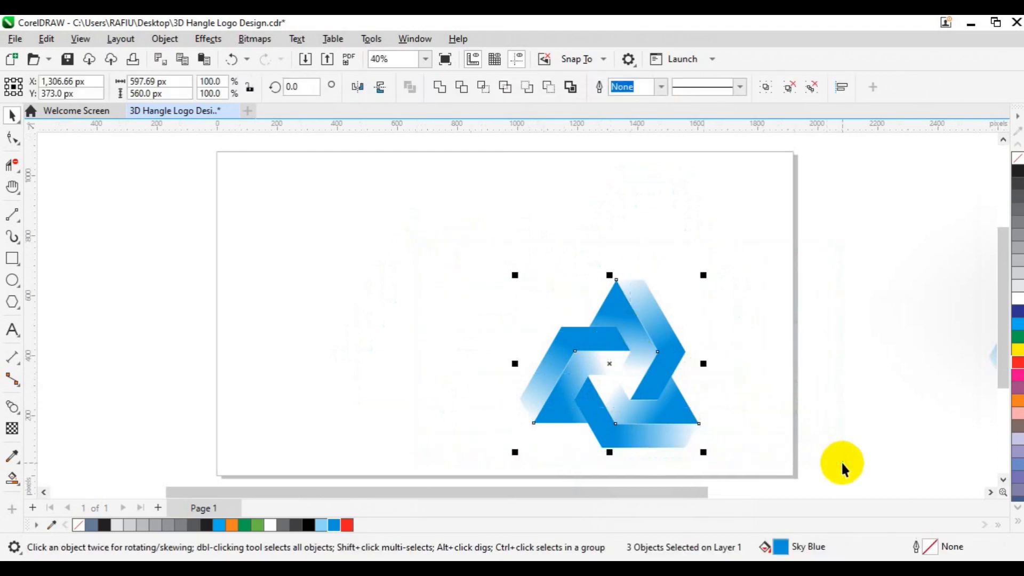
pyautogui.hotkey('ctrl', 'g')
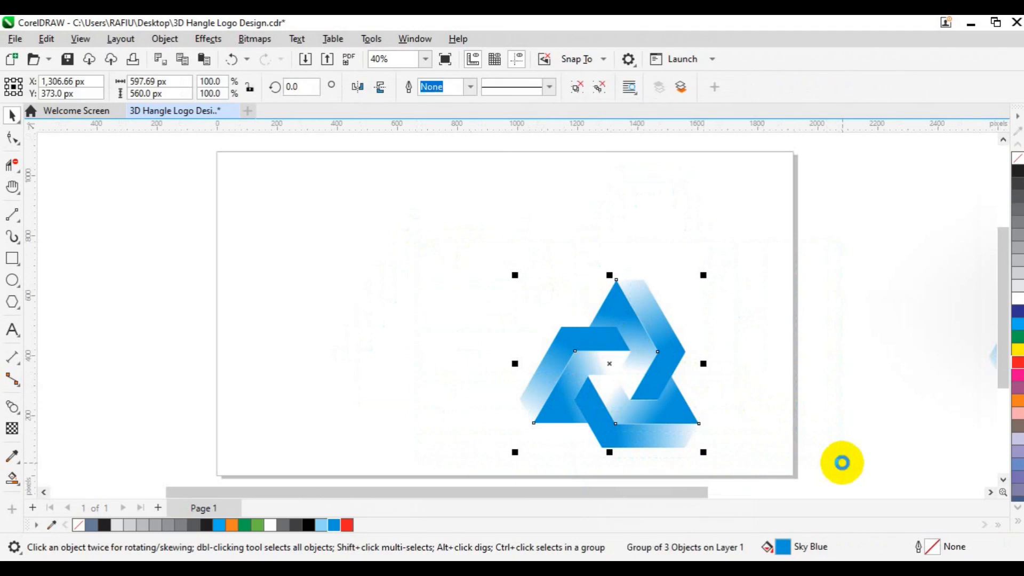
pyautogui.press('p')
pyautogui.moveTo(604, 406); pyautogui.dragTo(616, 412)
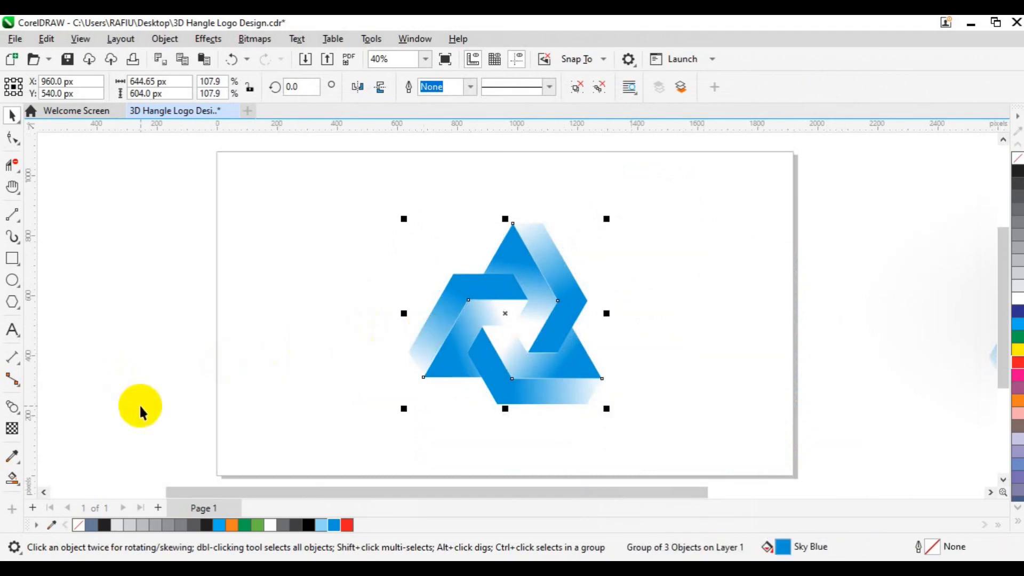
# Step: Add a page-sized 1,920 × 1,080 px background rectangle behind the logo and fill it with 10% black
pyautogui.doubleClick(12, 260)
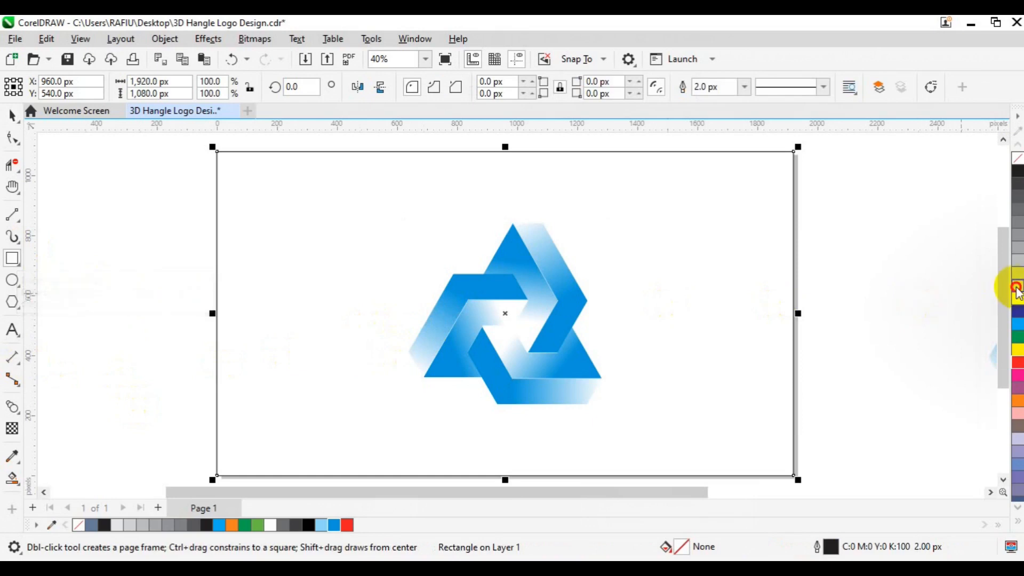
pyautogui.click(1017, 288)
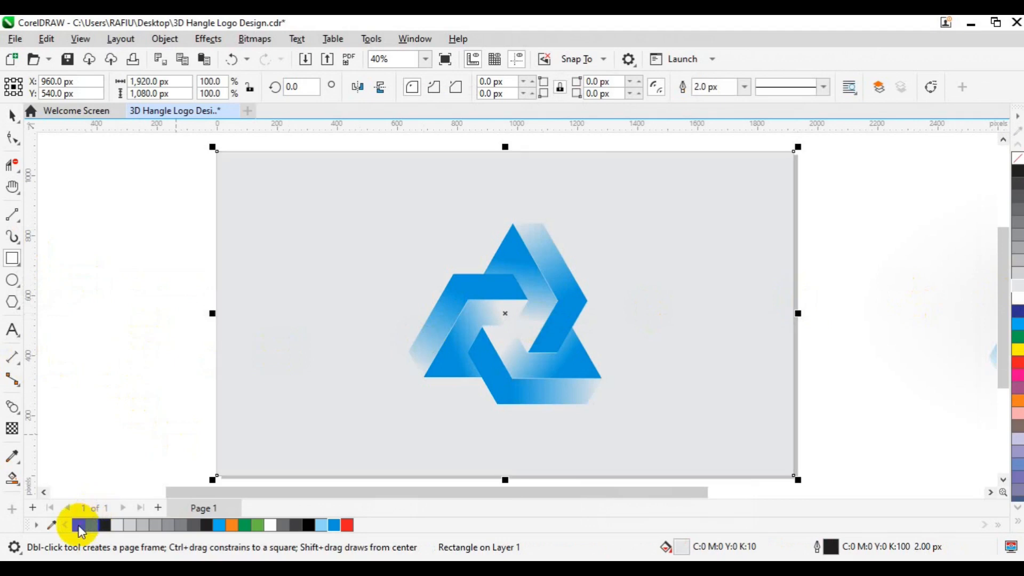
# Step: Remove the background rectangle's outline and apply an elliptical fountain transparency fading outward from its centre, with the ellipse extended slightly beyond the page edges
pyautogui.rightClick(79, 526)
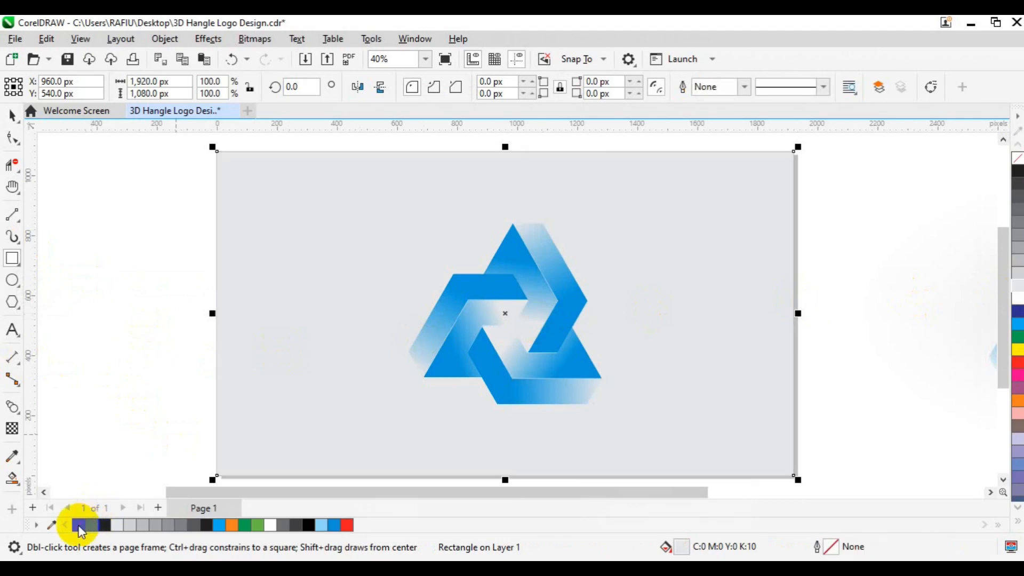
pyautogui.click(13, 430)
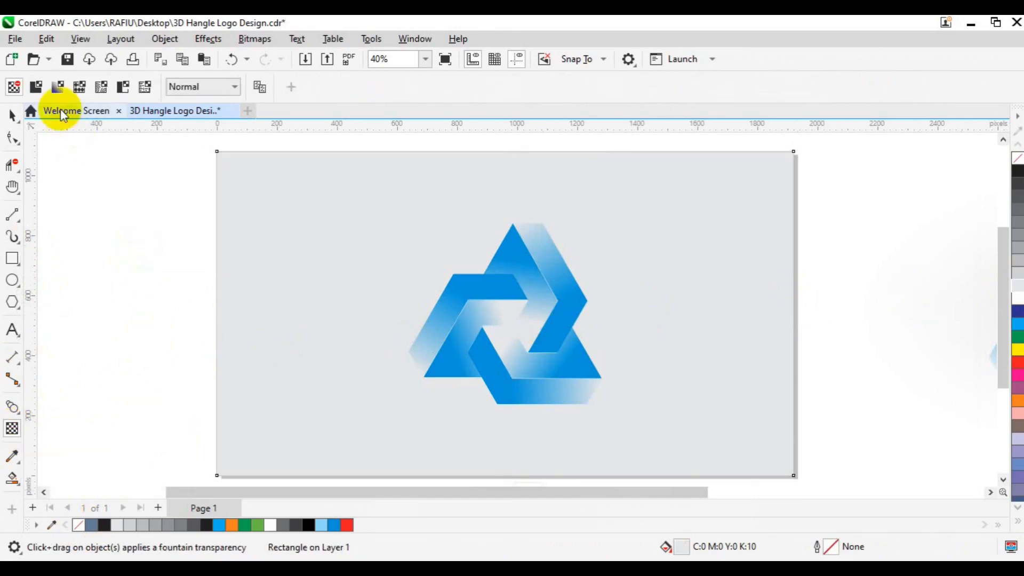
pyautogui.click(59, 89)
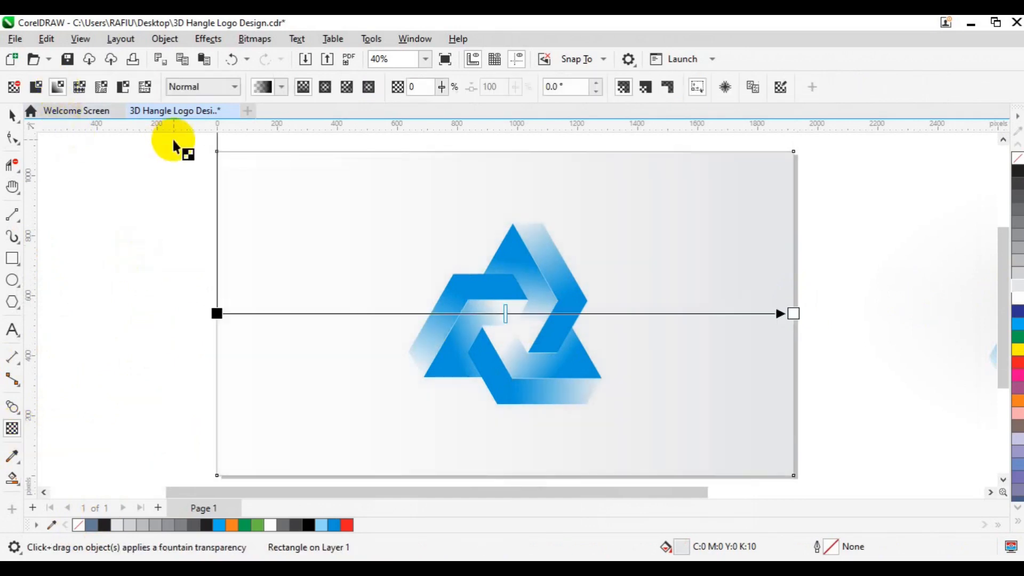
pyautogui.click(326, 91)
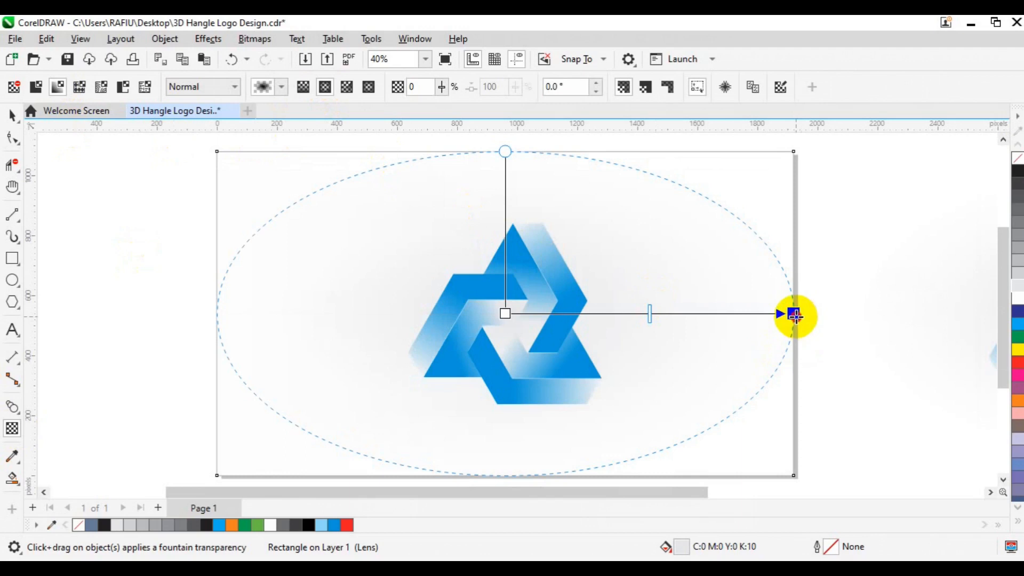
pyautogui.moveTo(795, 316); pyautogui.dragTo(815, 315)
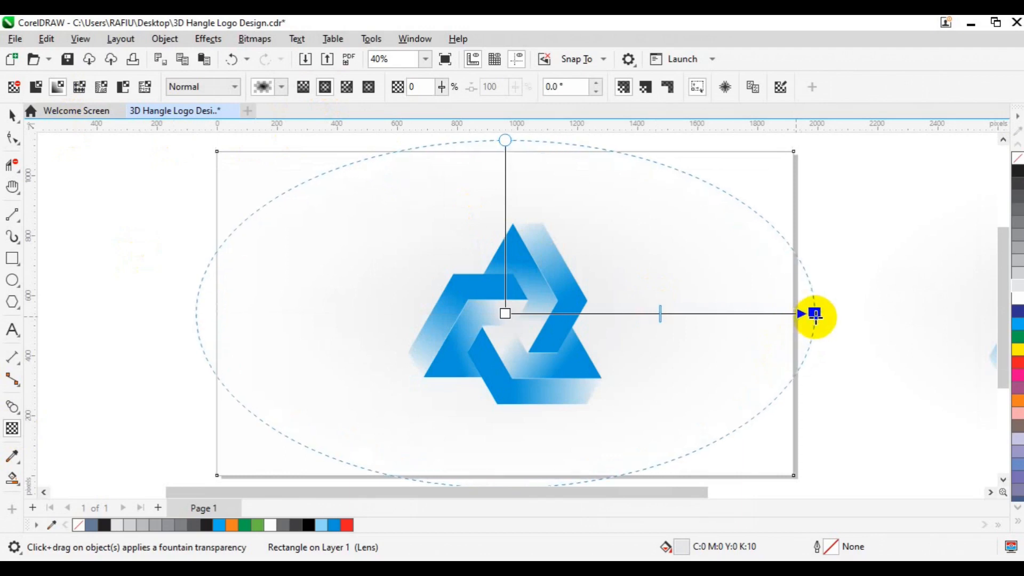
pyautogui.press('space')
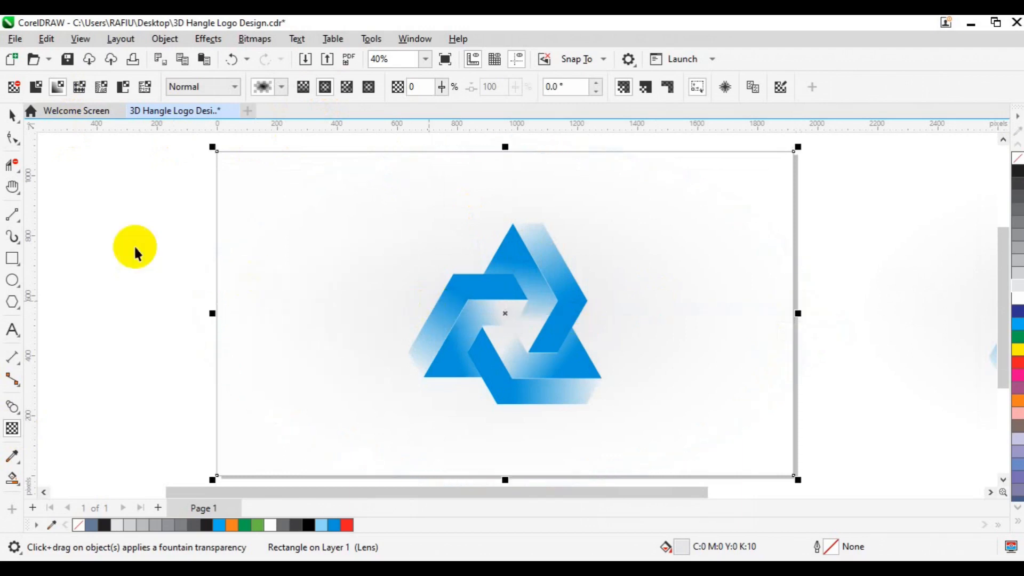
pyautogui.press('space')
pyautogui.click(117, 249)
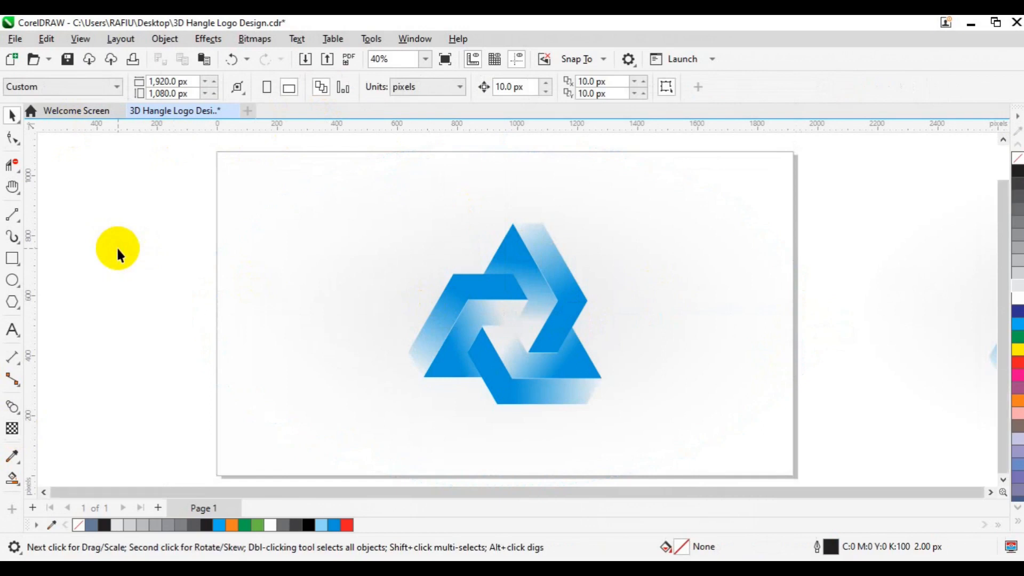
pyautogui.scroll(-2, 116, 246)
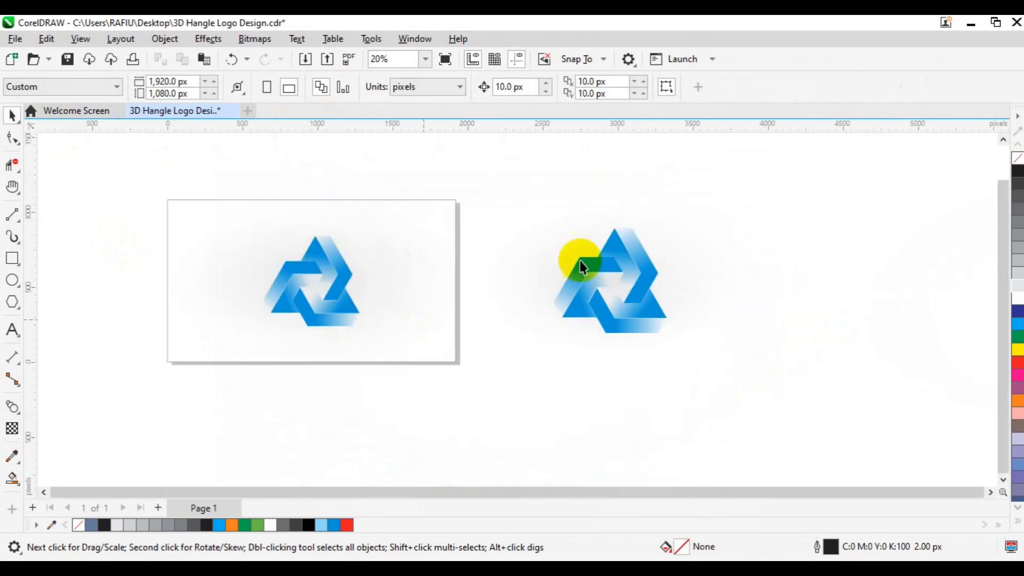